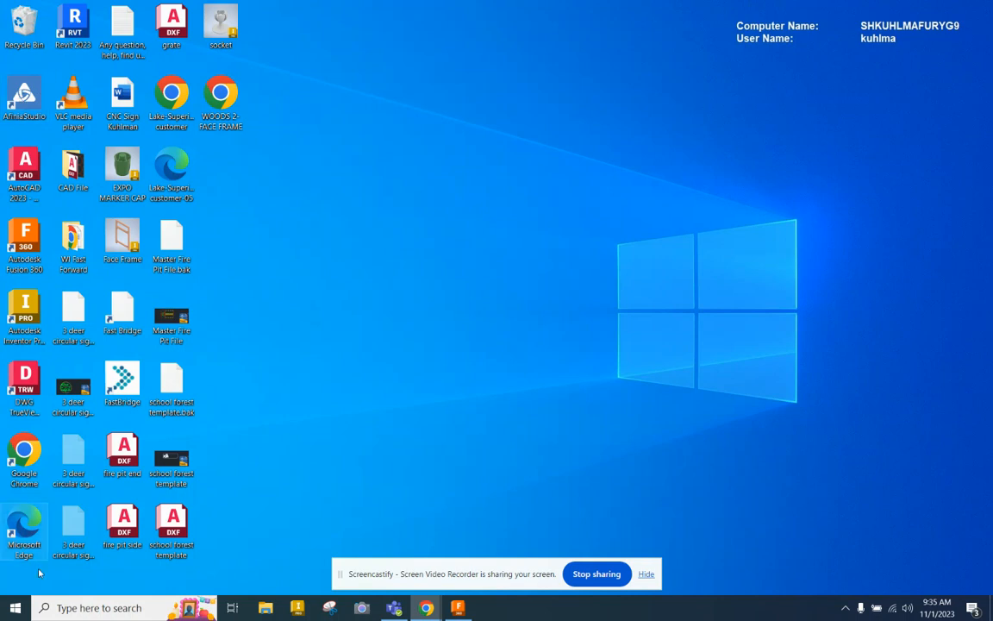
# Open Software Center, look through the list of available applications, and close it.
pyautogui.click(91, 603)
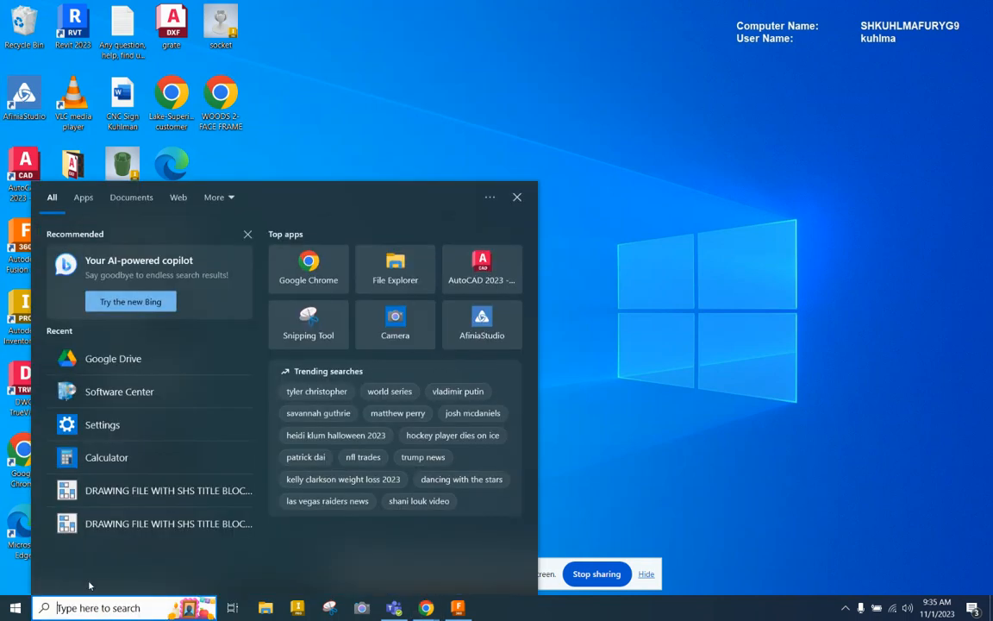
pyautogui.write('sofe')
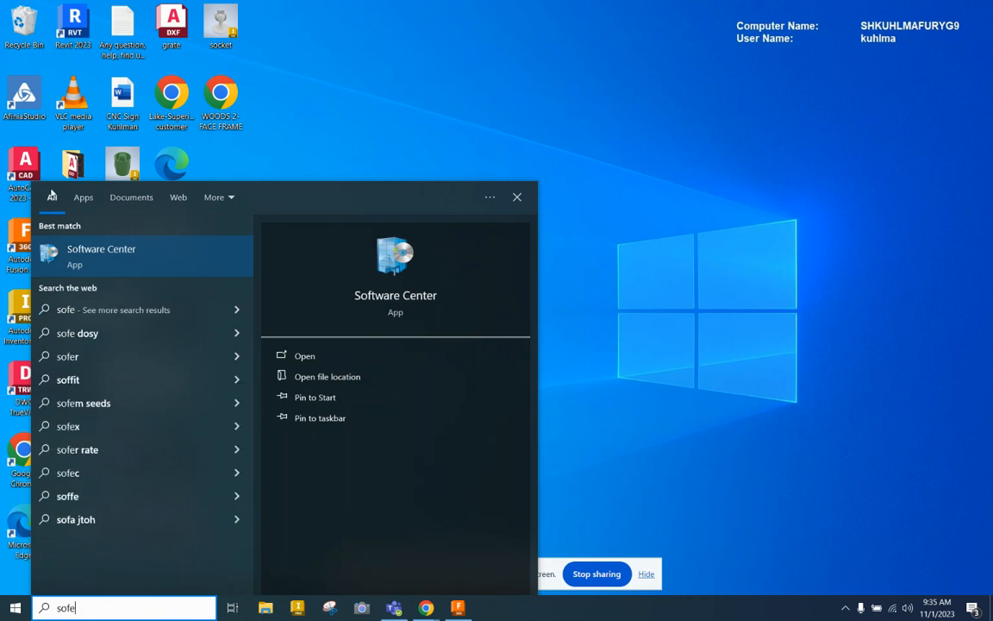
pyautogui.click(80, 231)
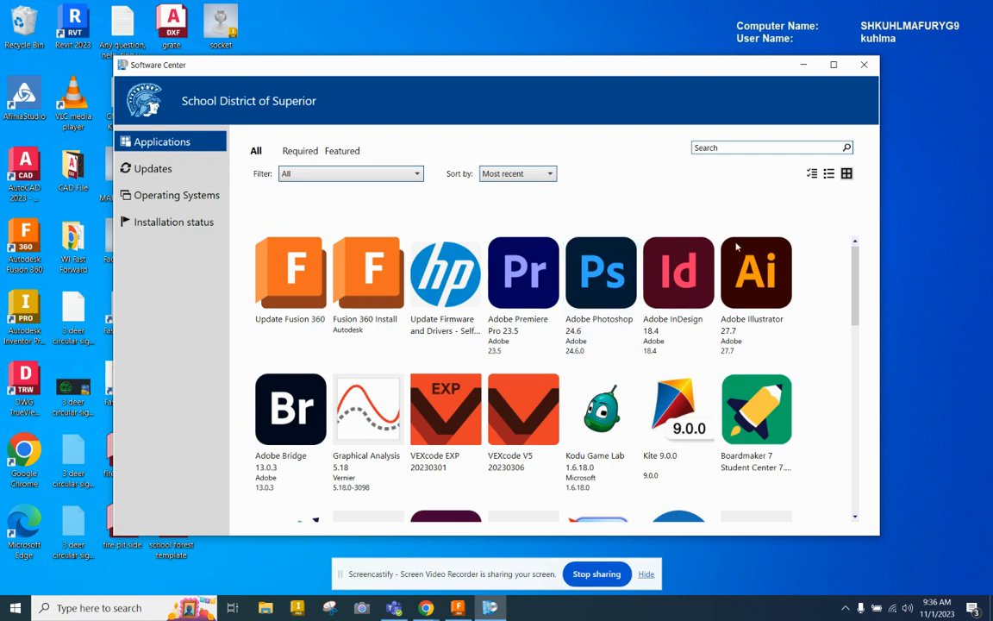
pyautogui.scroll(-5, 824, 418)
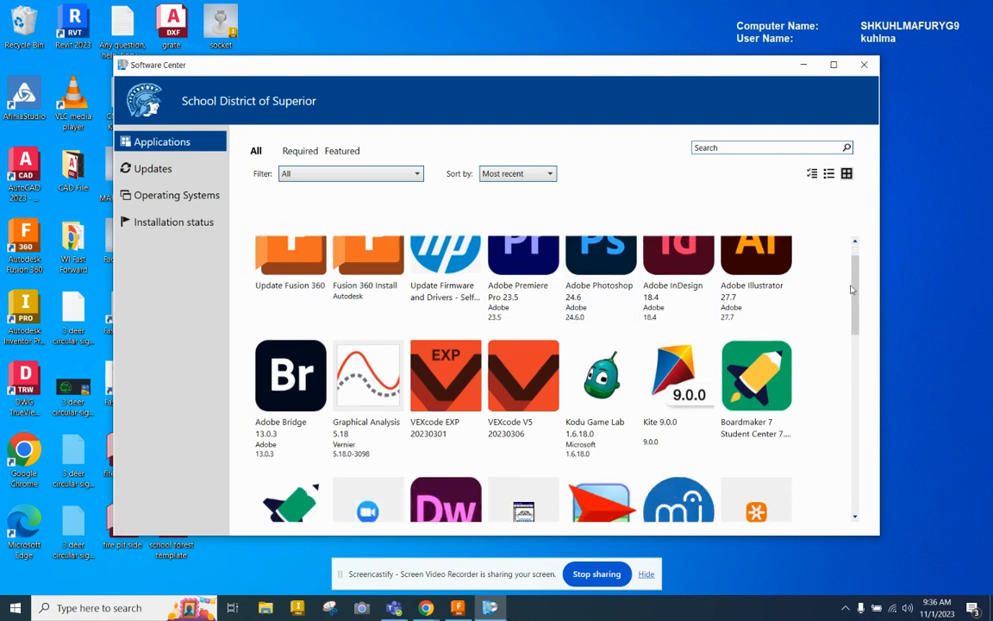
pyautogui.scroll(-5, 823, 431)
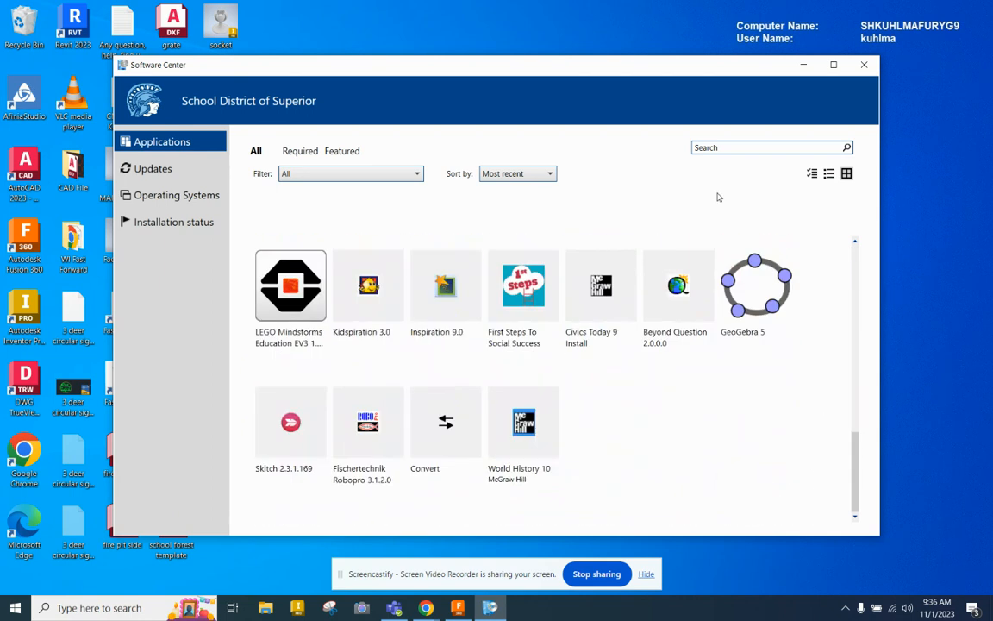
pyautogui.click(863, 66)
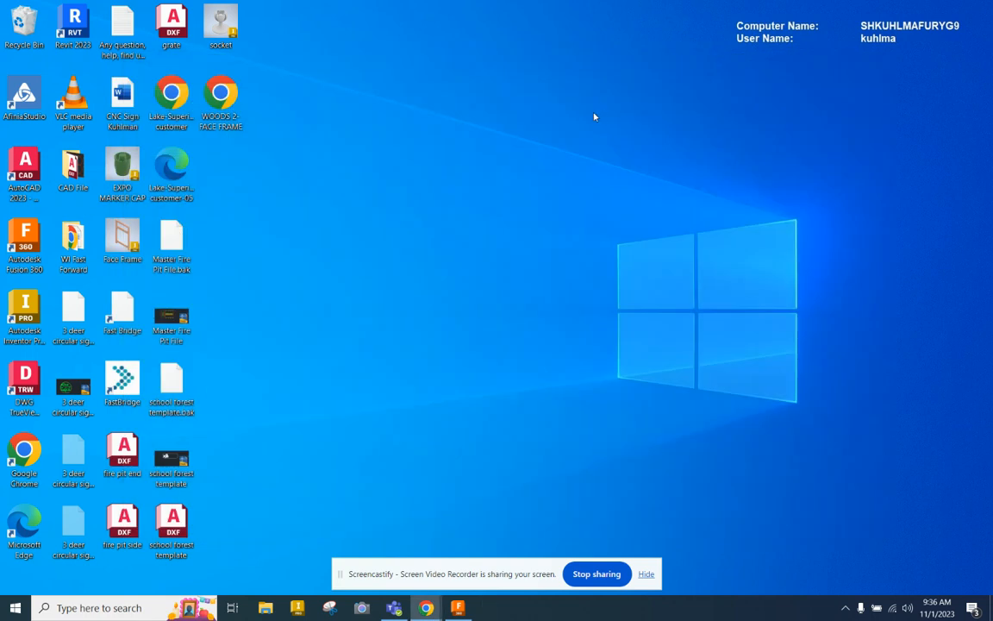
# Launch AfiniaStudio from the desktop and enter its Build workspace.
pyautogui.click(7, 82)
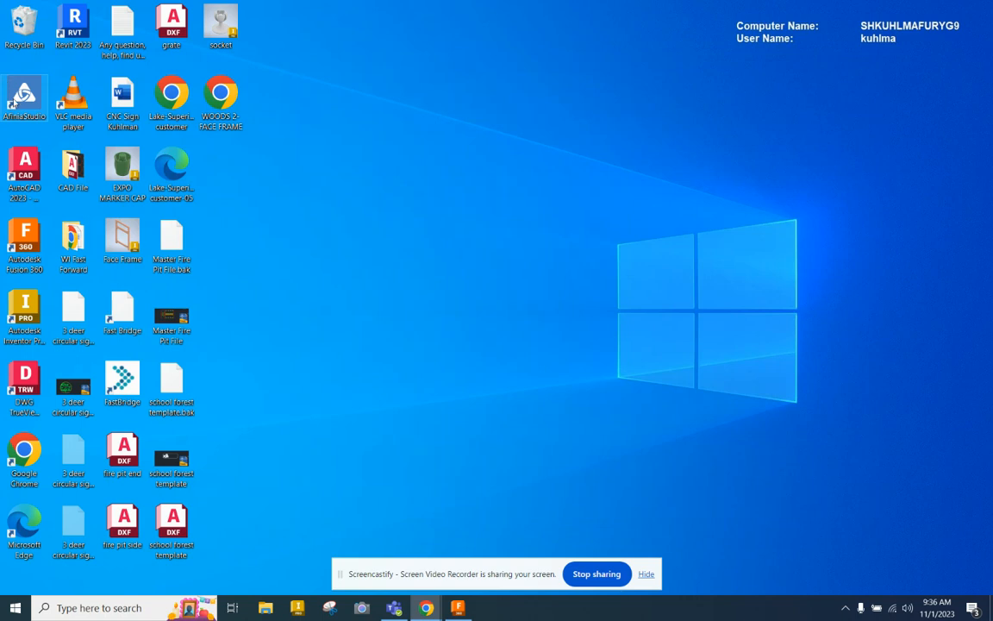
pyautogui.doubleClick(25, 82)
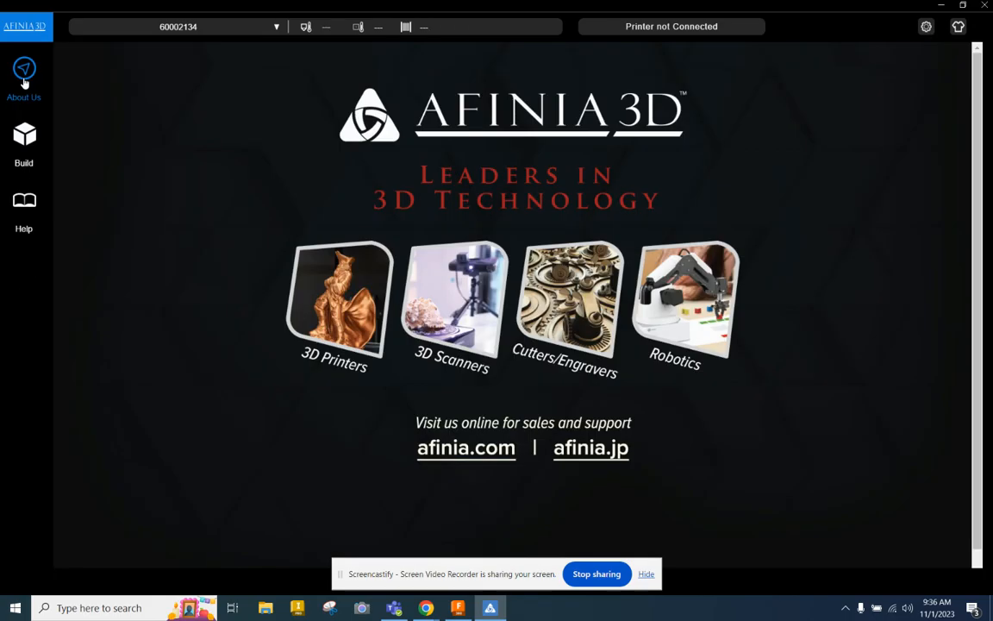
pyautogui.click(25, 136)
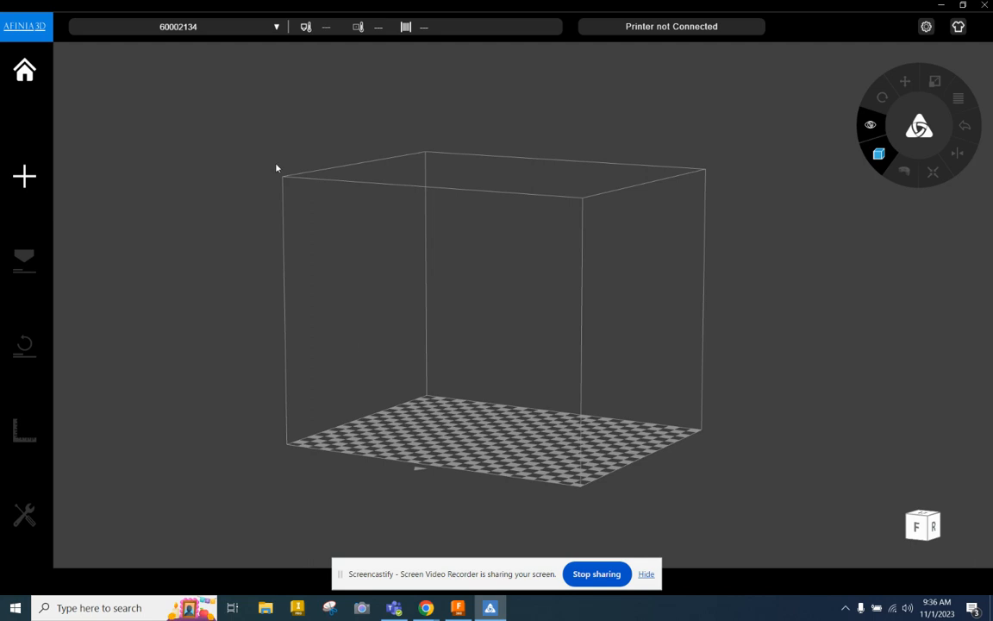
# Start adding a model file and browse to the IED 2023 folder in My Drive on Google Drive (G:).
pyautogui.click(23, 176)
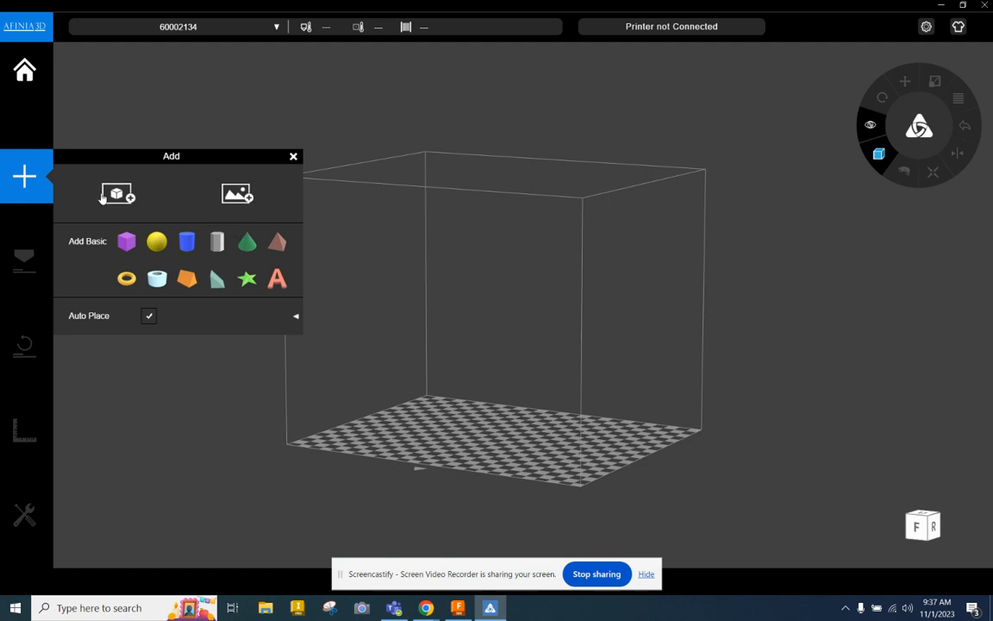
pyautogui.click(112, 196)
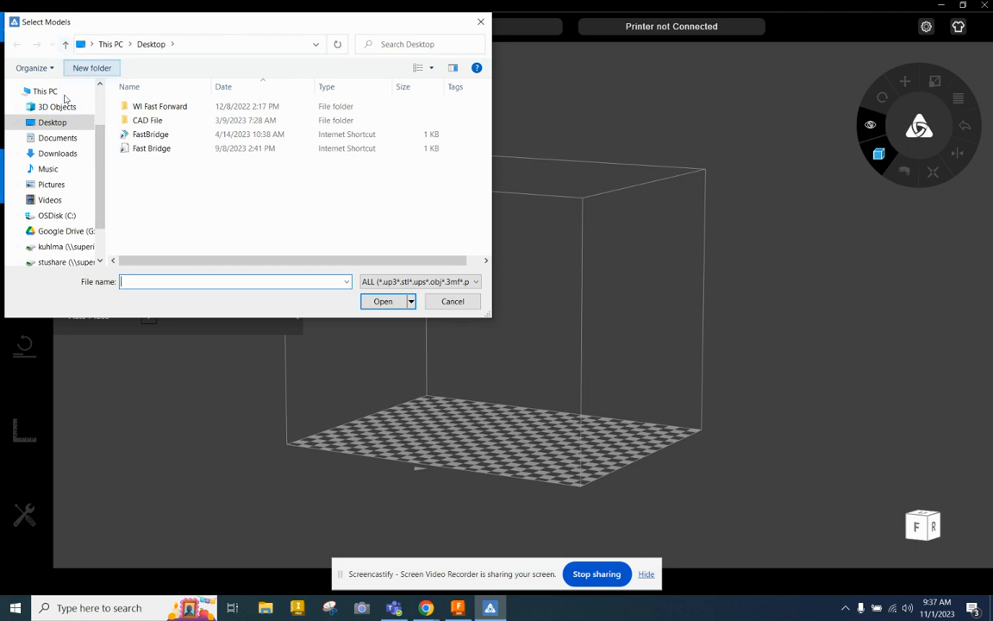
pyautogui.click(84, 231)
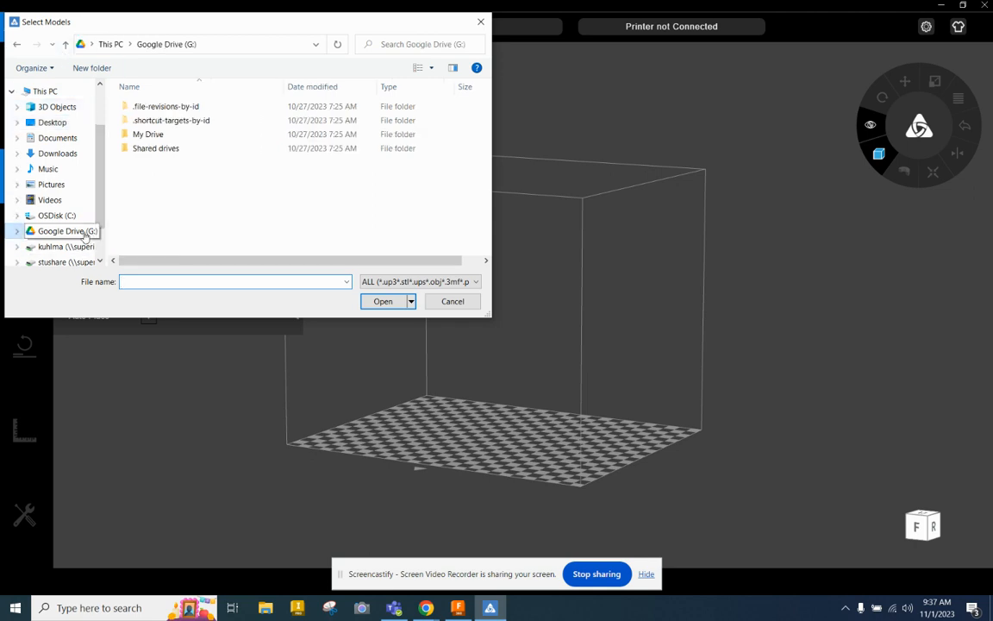
pyautogui.doubleClick(150, 136)
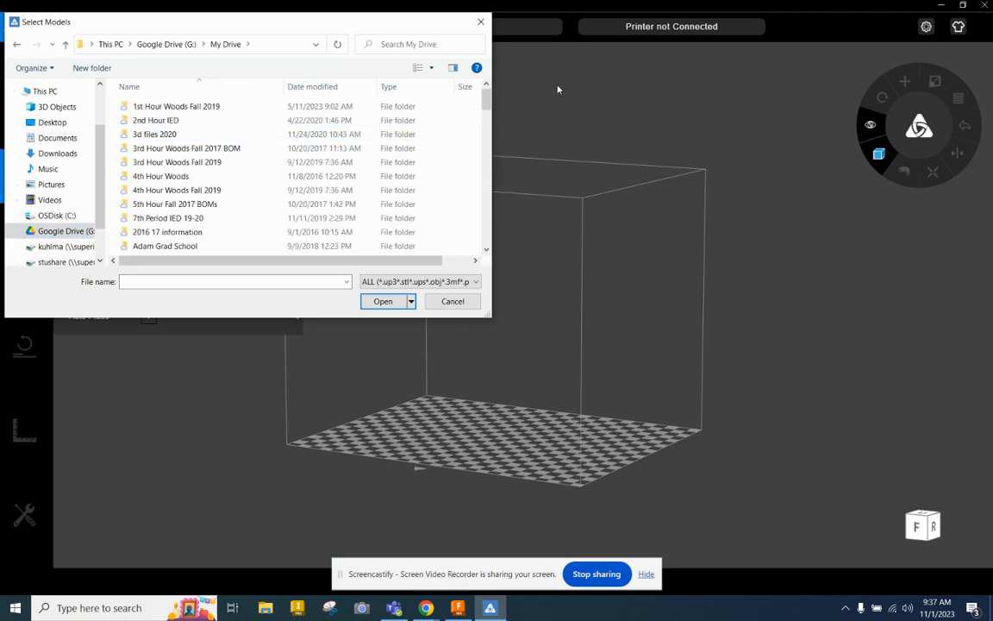
pyautogui.moveTo(484, 101); pyautogui.dragTo(485, 149)
pyautogui.click(148, 194)
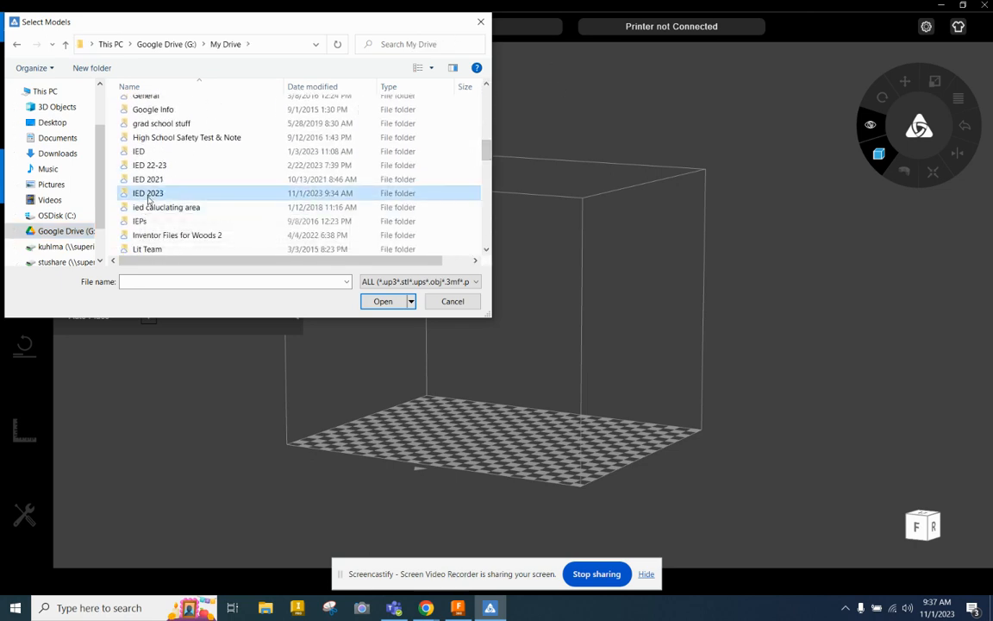
pyautogui.doubleClick(148, 195)
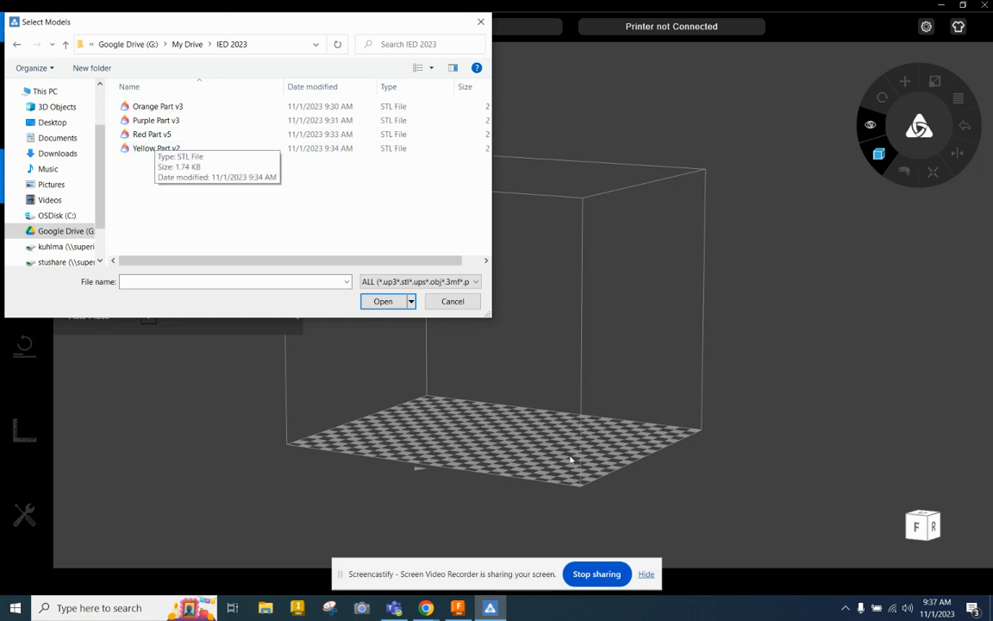
# Switch to Fusion 360 and export Teal Part v2 as an STL file to G:/My Drive/IED 2023.
pyautogui.click(467, 609)
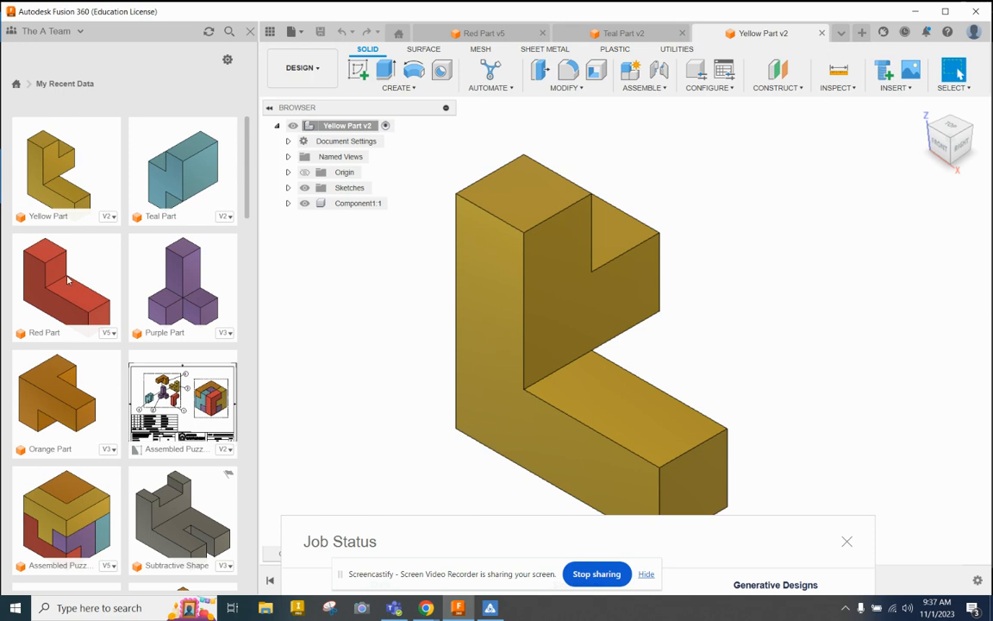
pyautogui.doubleClick(168, 159)
pyautogui.click(299, 32)
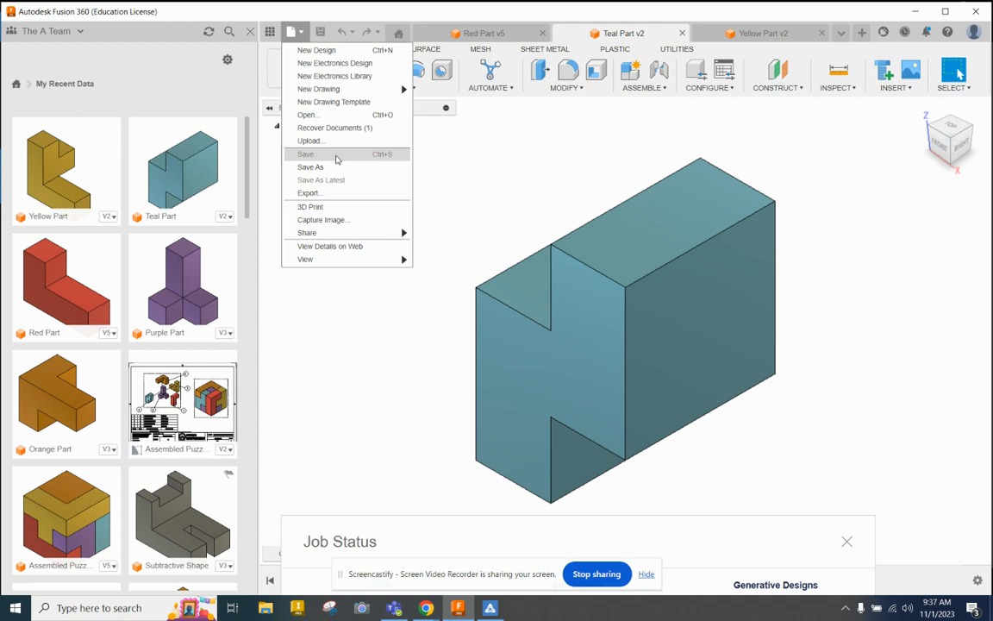
pyautogui.click(336, 193)
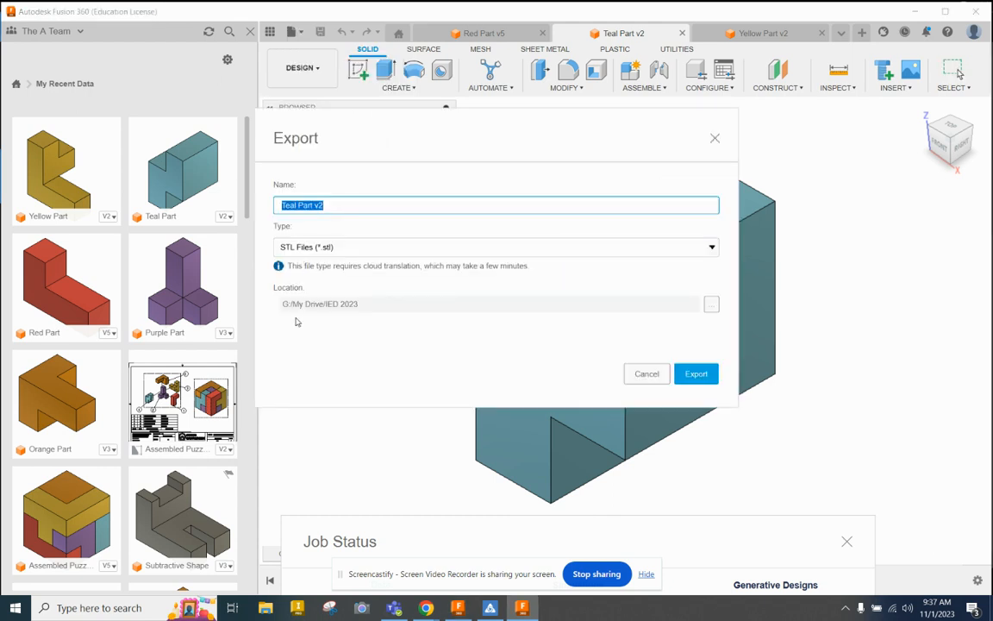
pyautogui.click(692, 373)
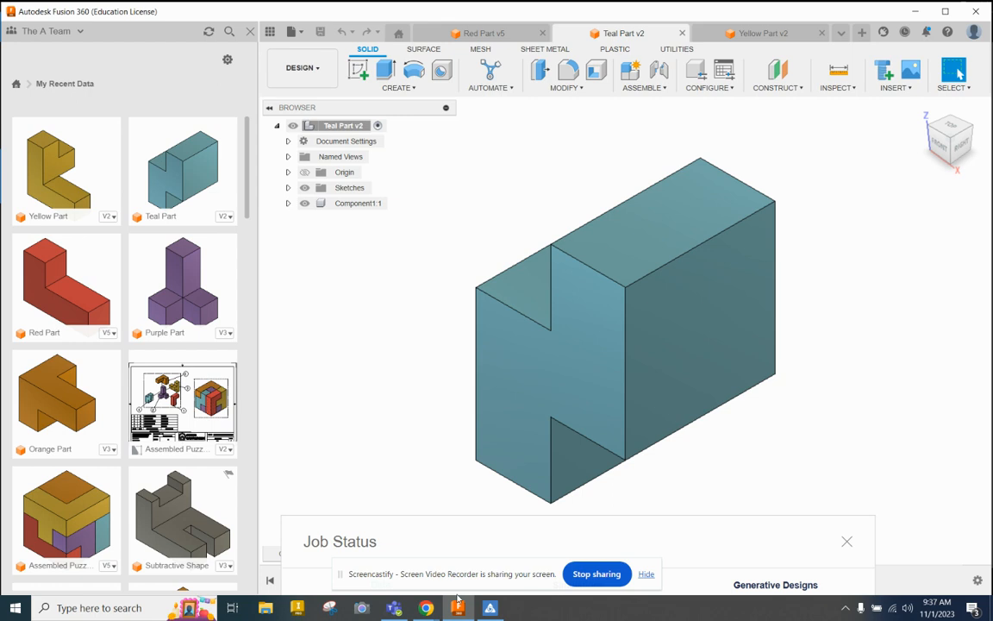
# Switch back to AfiniaStudio and import the Orange, Purple, Red, Yellow and Teal Part STL files together.
pyautogui.click(488, 607)
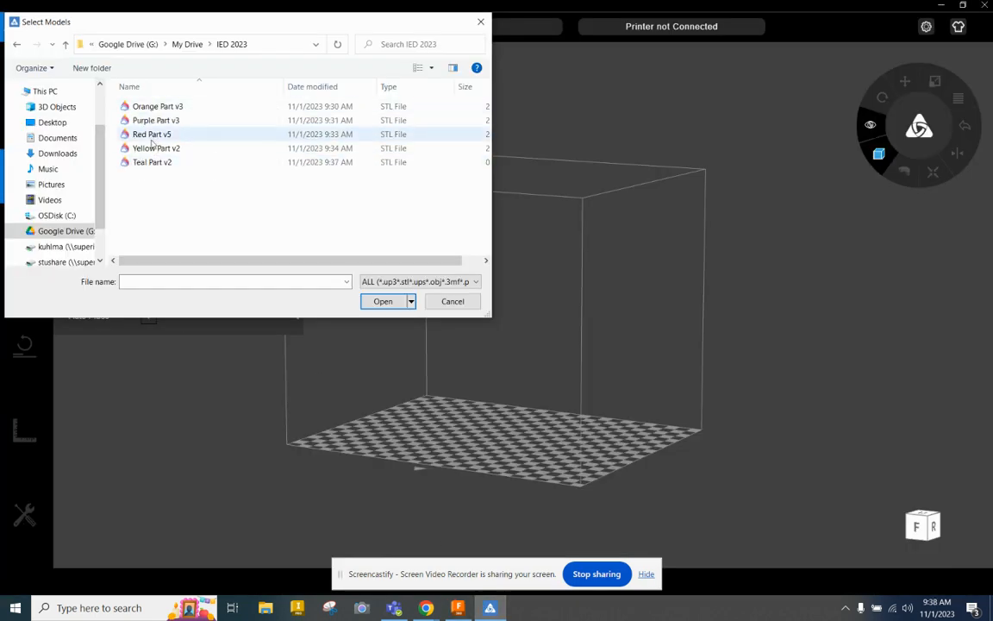
pyautogui.click(157, 107)
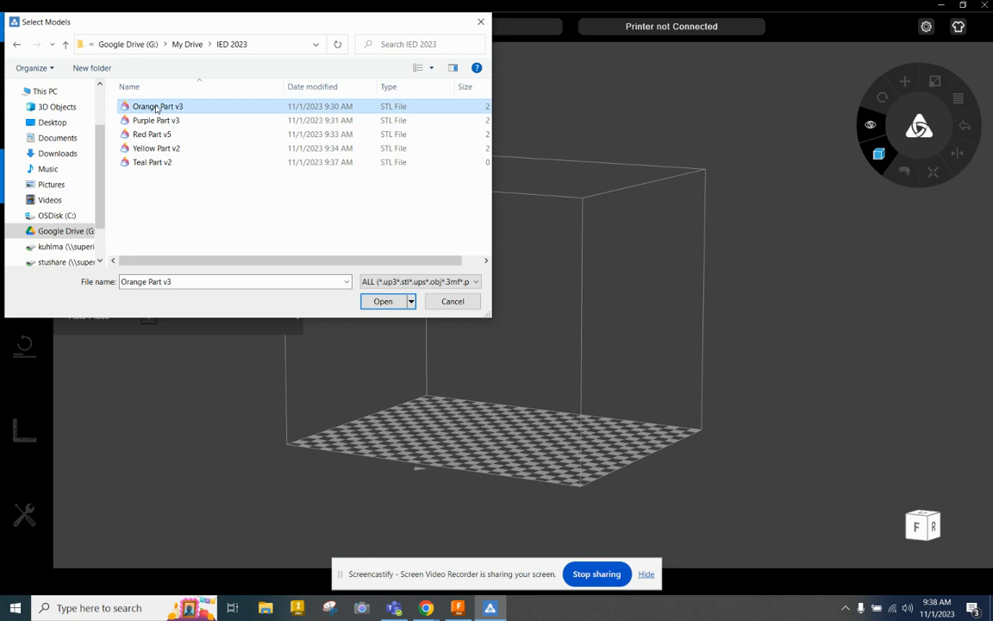
pyautogui.keyDown('shift'); pyautogui.click(170, 162); pyautogui.keyUp('shift')
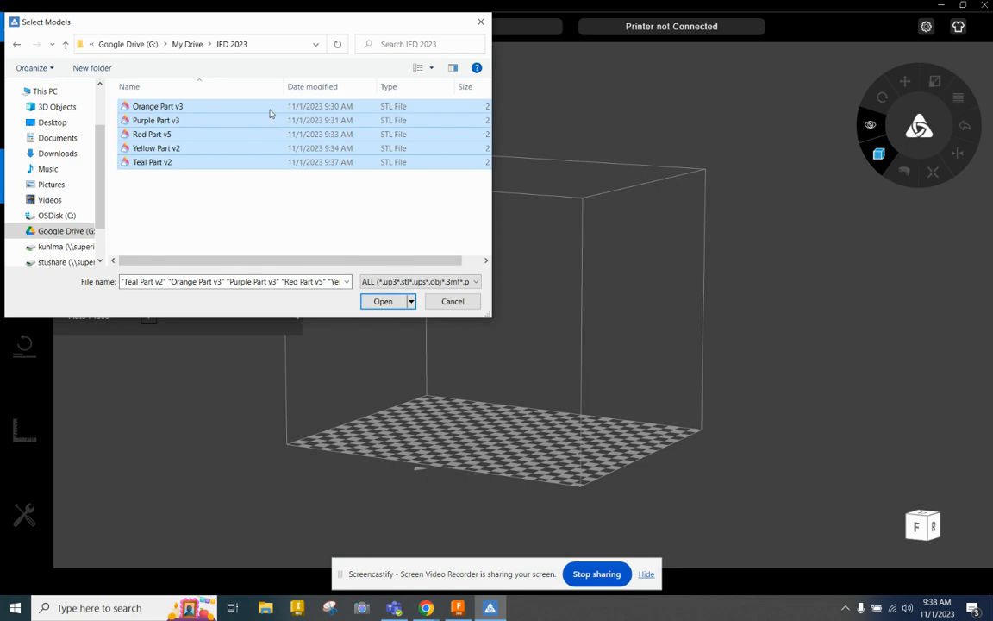
pyautogui.click(382, 302)
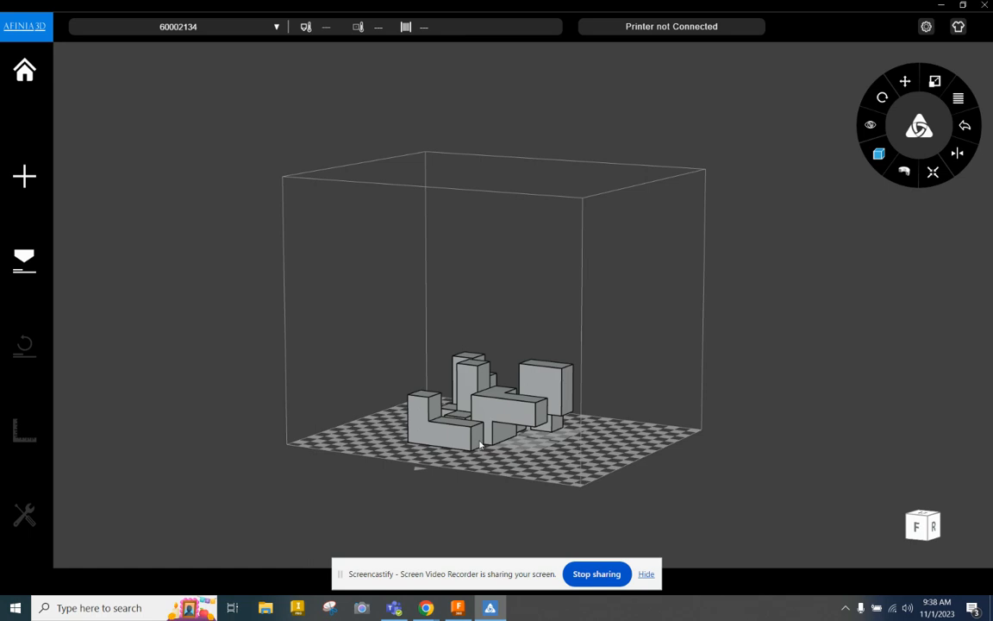
# Choose a face on one of the imported puzzle parts and rotate that face to the bottom of the build volume.
pyautogui.click(532, 429)
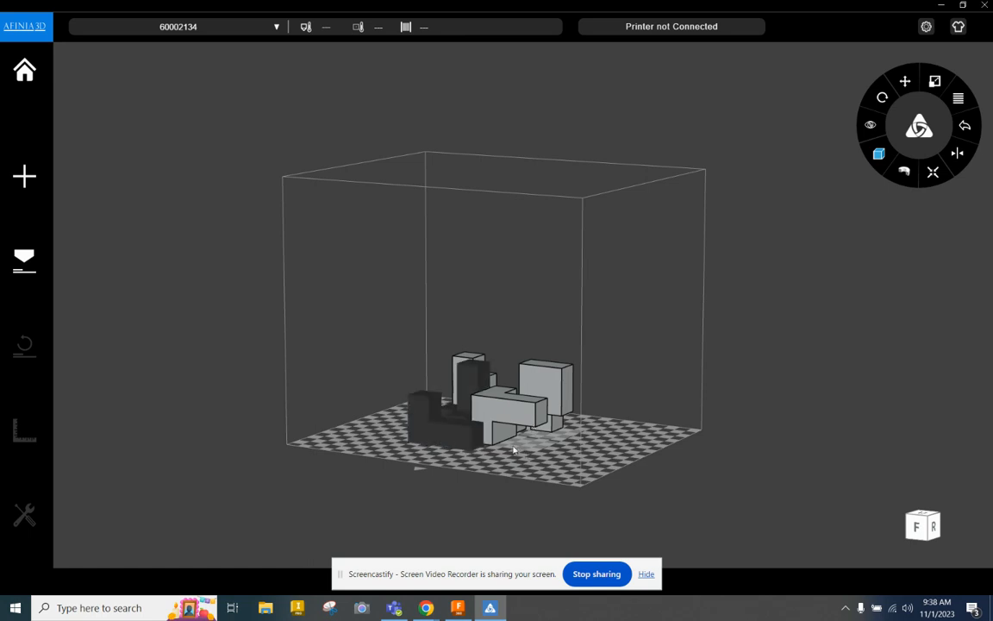
pyautogui.moveTo(508, 432); pyautogui.dragTo(353, 500)
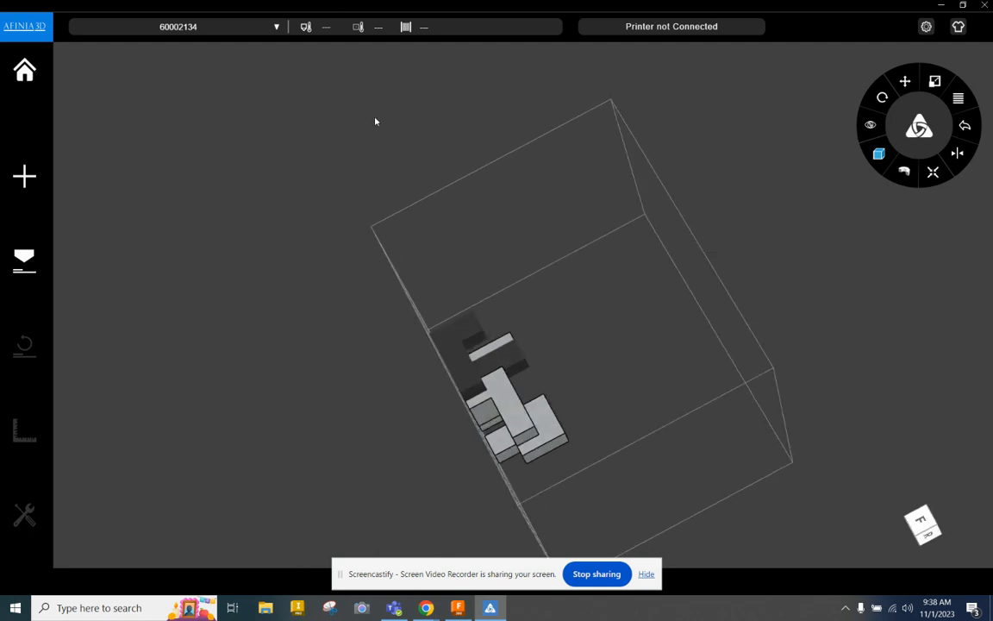
pyautogui.moveTo(344, 187); pyautogui.dragTo(278, 186)
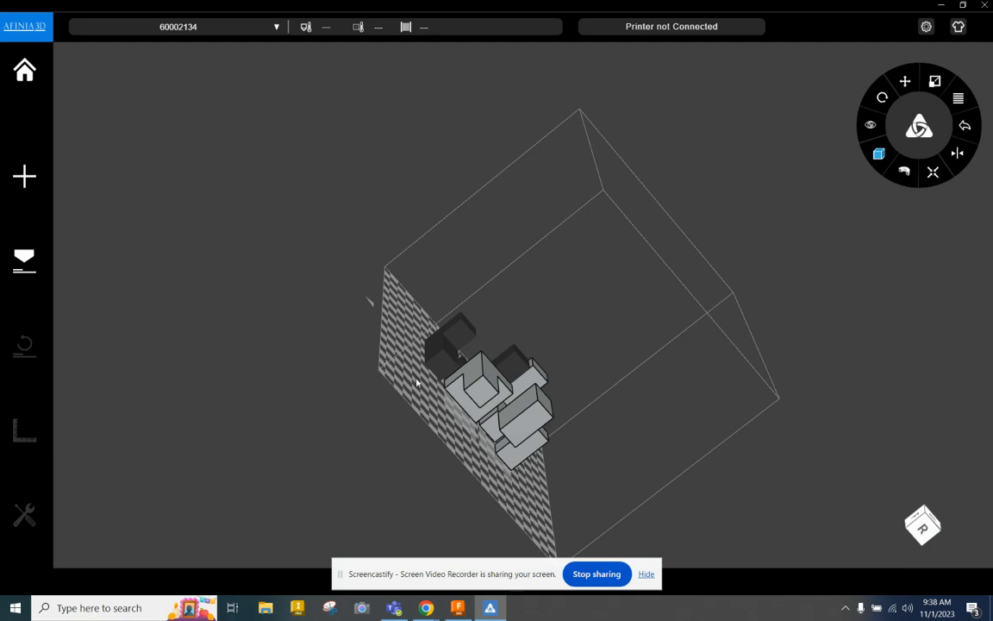
pyautogui.moveTo(562, 439); pyautogui.dragTo(384, 398, button='middle')
pyautogui.moveTo(590, 400); pyautogui.dragTo(521, 395, button='middle')
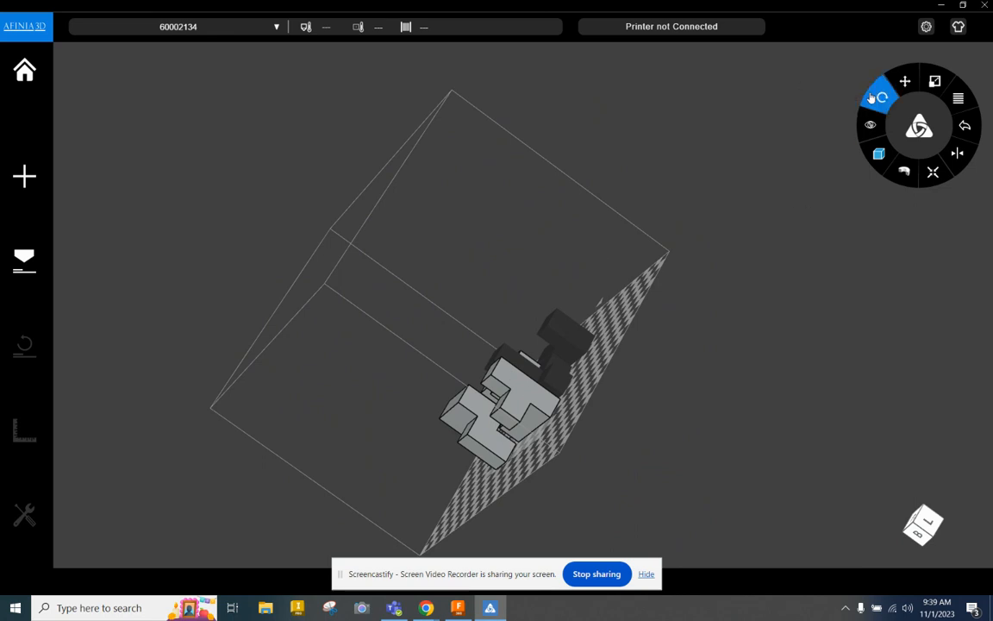
pyautogui.click(873, 97)
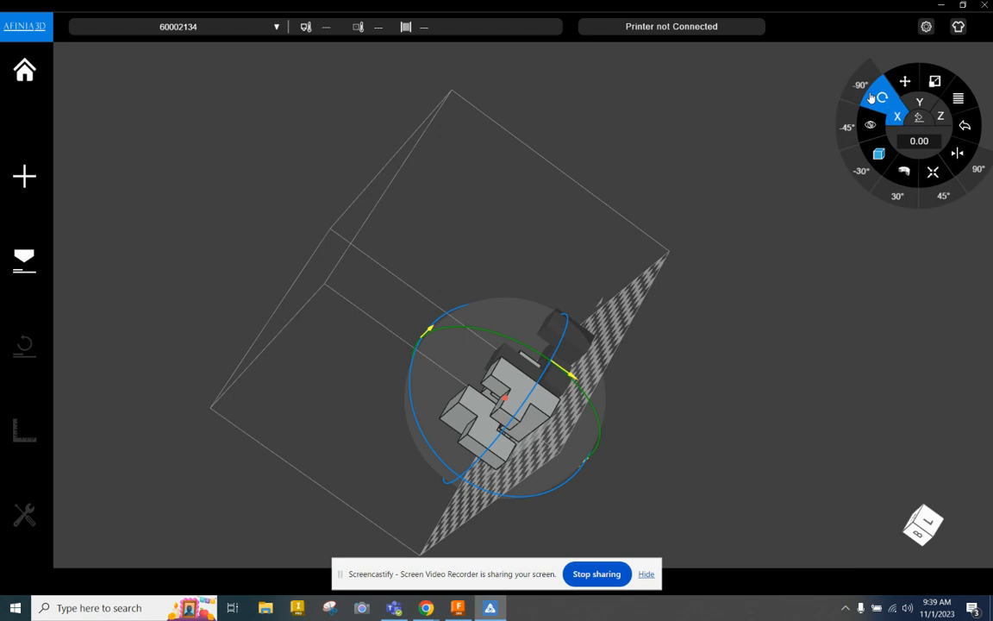
pyautogui.click(919, 118)
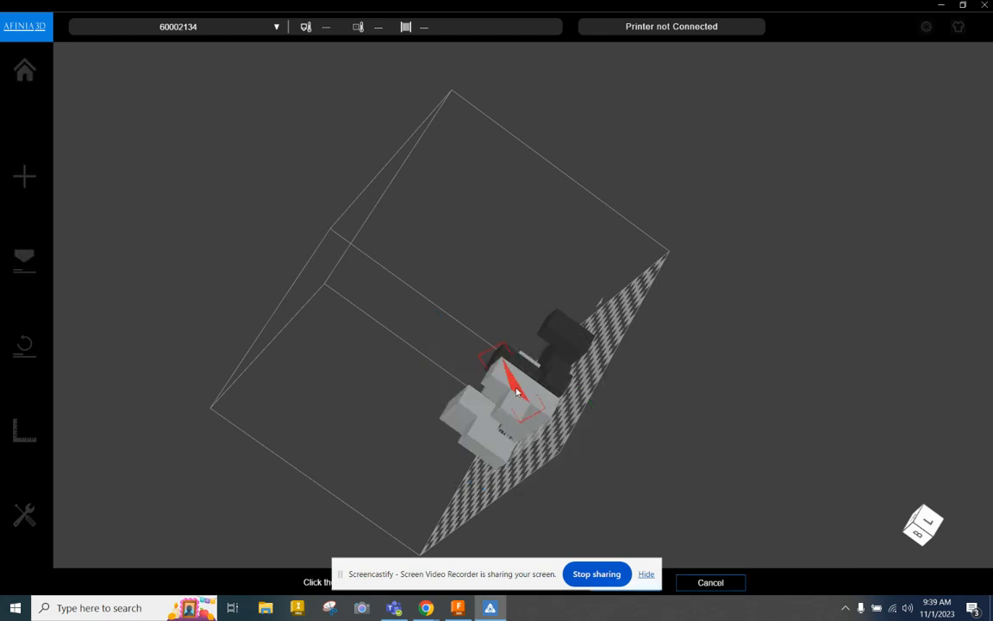
pyautogui.click(517, 392)
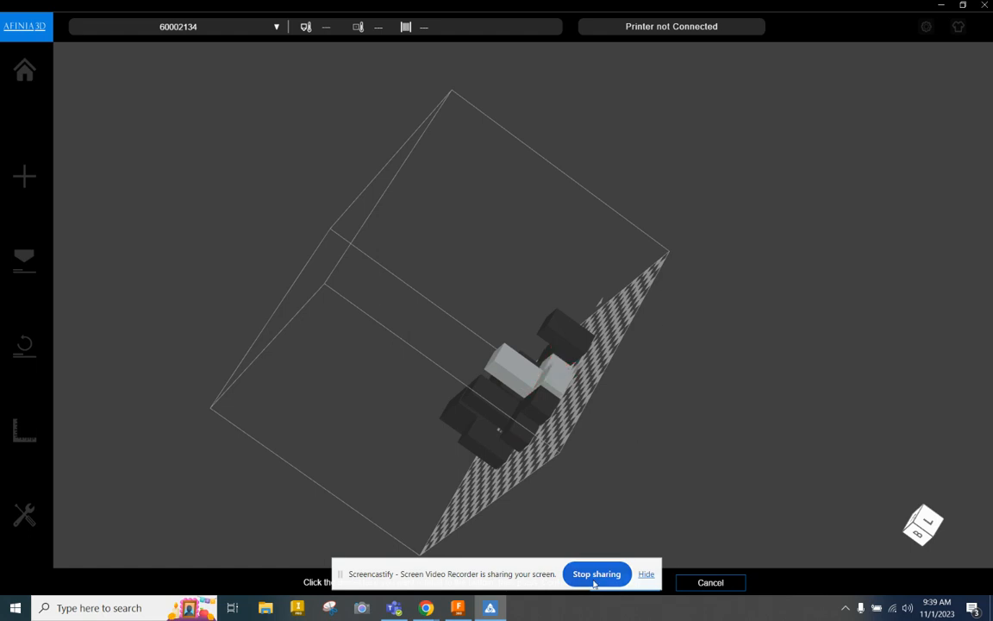
pyautogui.moveTo(492, 574); pyautogui.dragTo(29, 540)
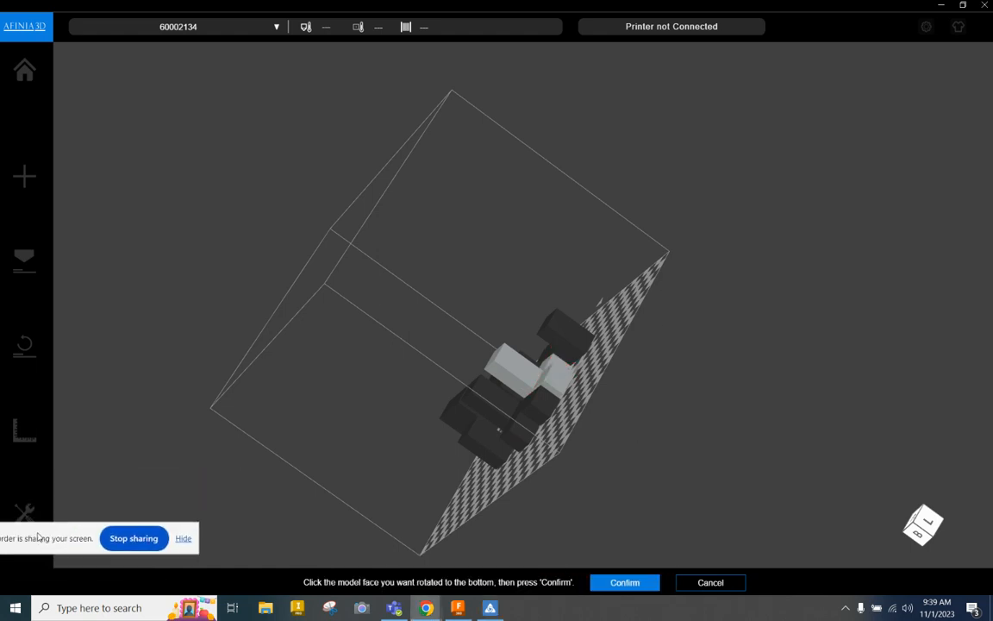
pyautogui.click(183, 539)
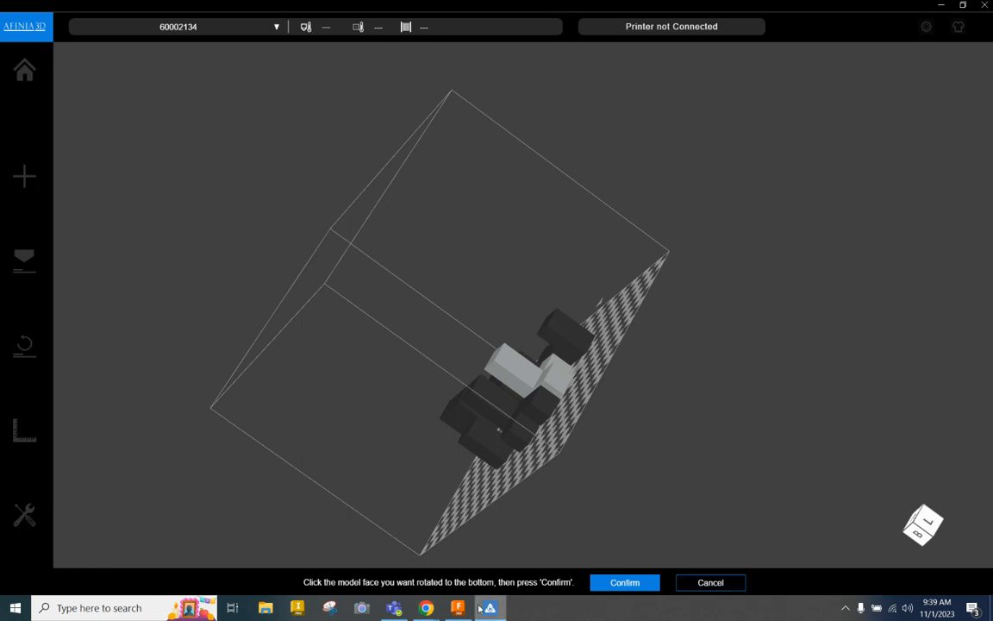
pyautogui.click(618, 583)
# Rotate a chosen face of the Orange Part to the bottom of the build volume.
pyautogui.click(517, 423)
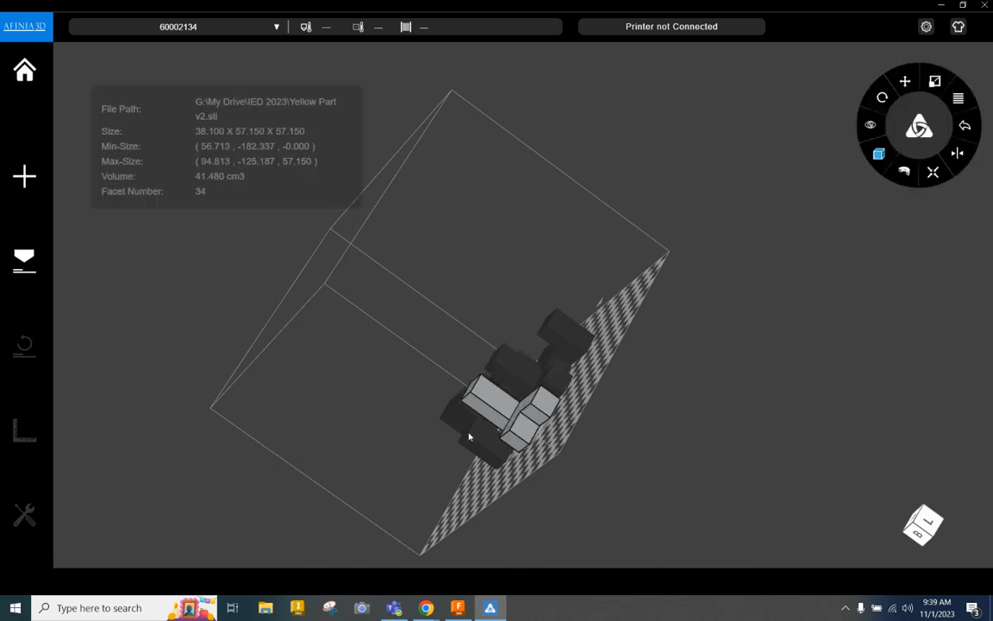
pyautogui.moveTo(551, 429); pyautogui.dragTo(432, 431, button='middle')
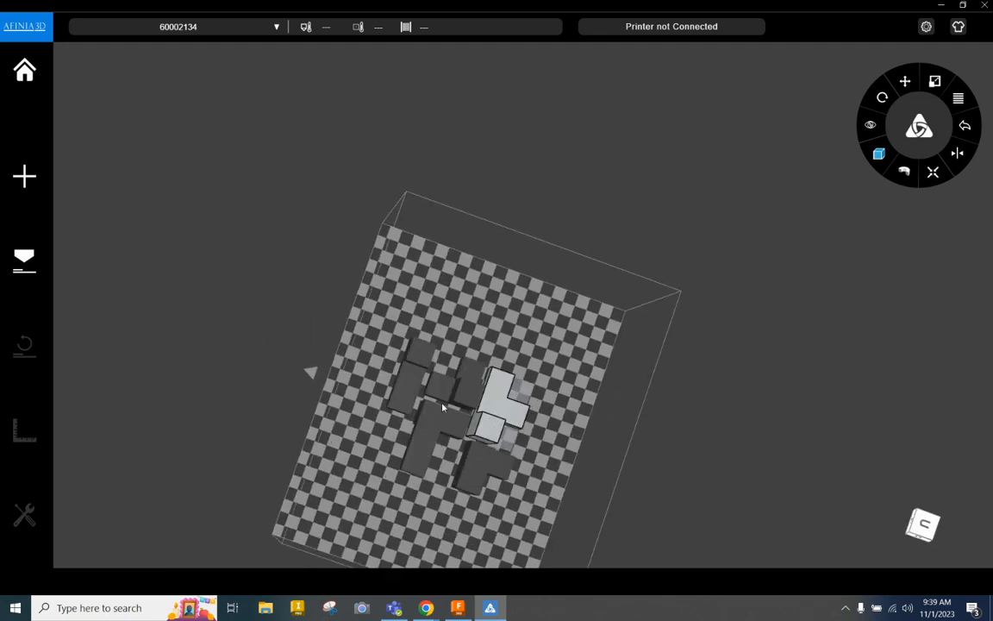
pyautogui.moveTo(460, 489); pyautogui.dragTo(687, 499, button='middle')
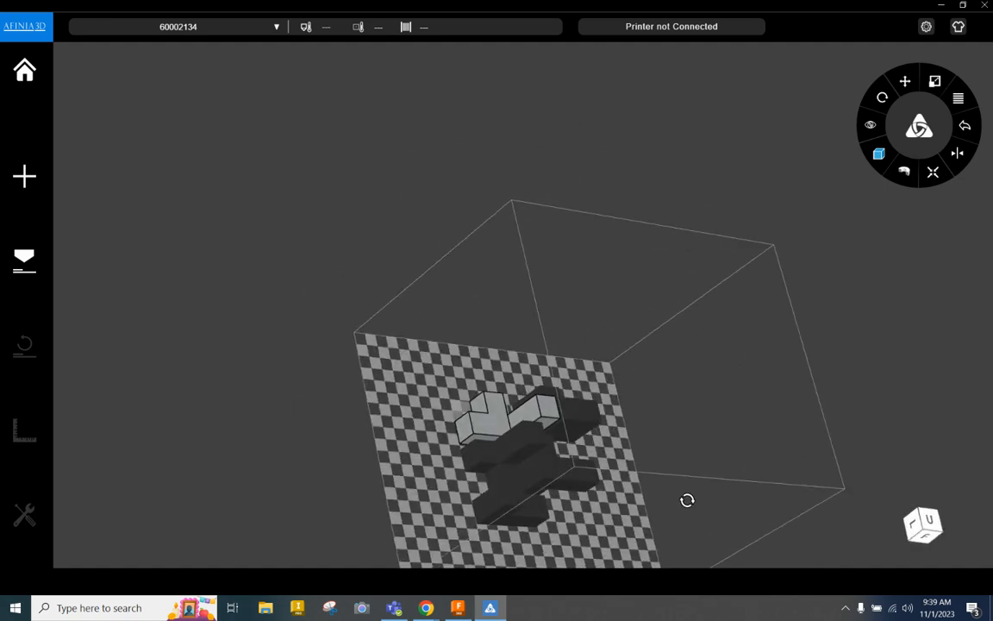
pyautogui.click(545, 474)
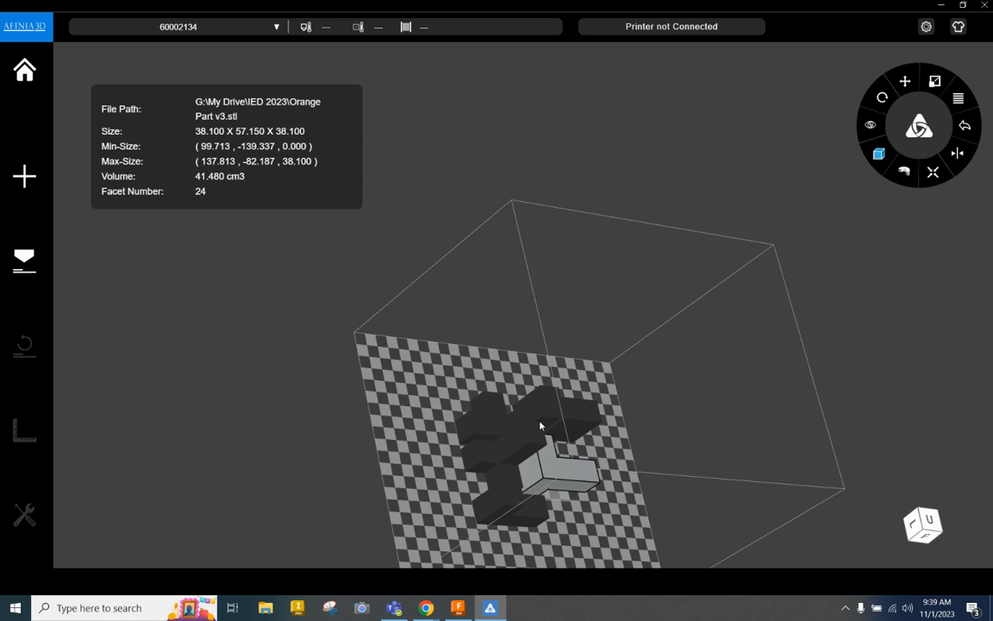
pyautogui.click(882, 97)
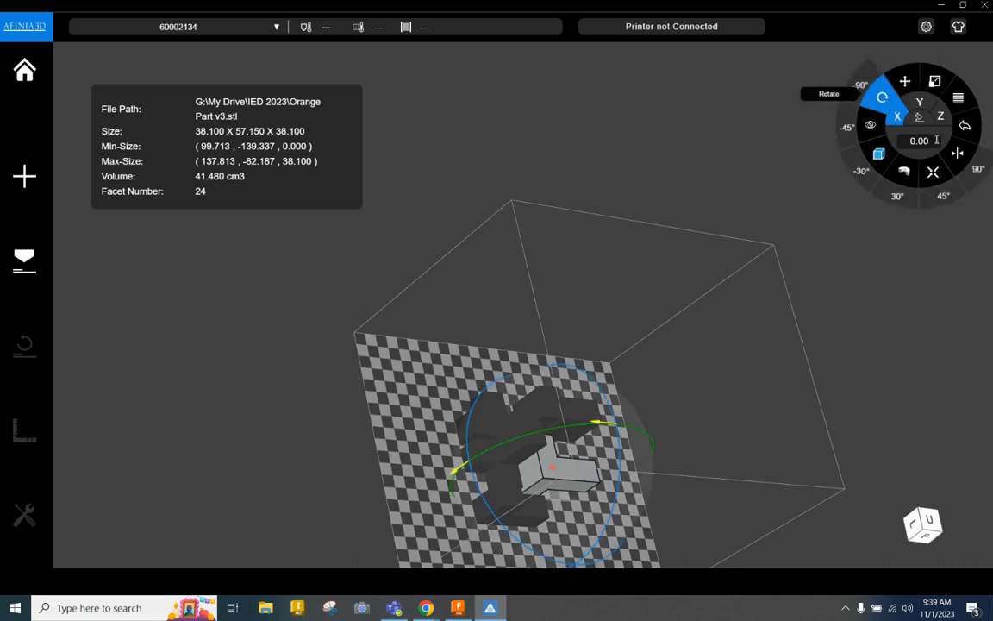
pyautogui.click(919, 117)
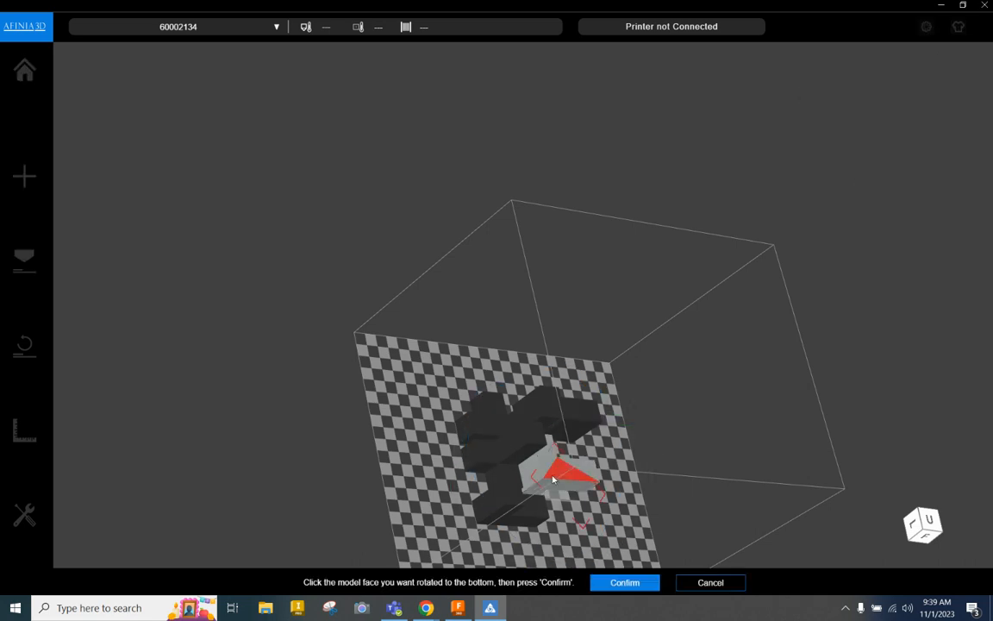
pyautogui.click(629, 584)
pyautogui.moveTo(627, 505); pyautogui.dragTo(556, 480)
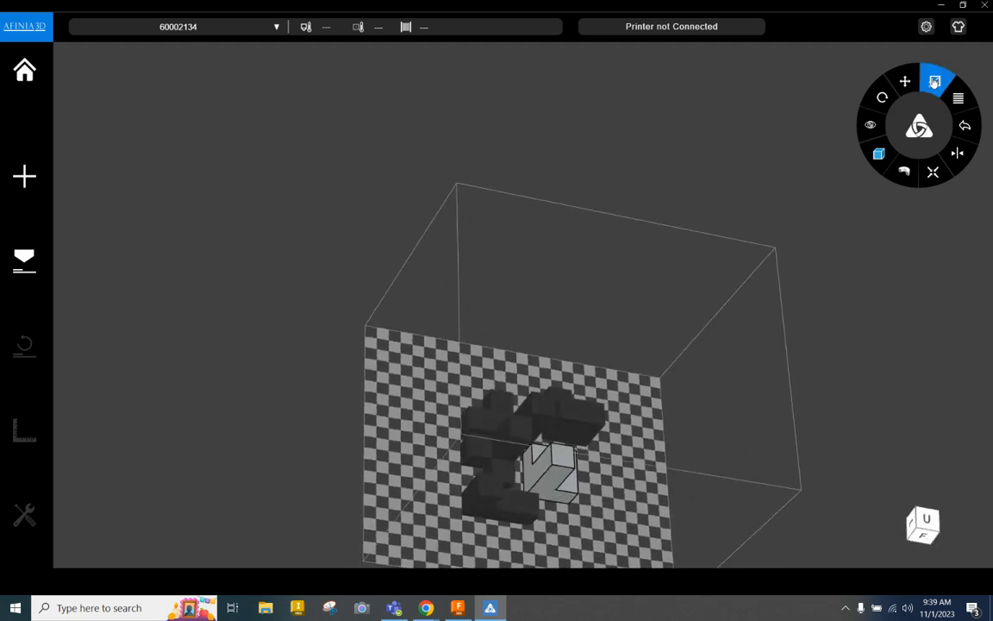
# Rotate a chosen face of the Teal Part to the bottom, repeating with another face to reorient the part.
pyautogui.click(880, 96)
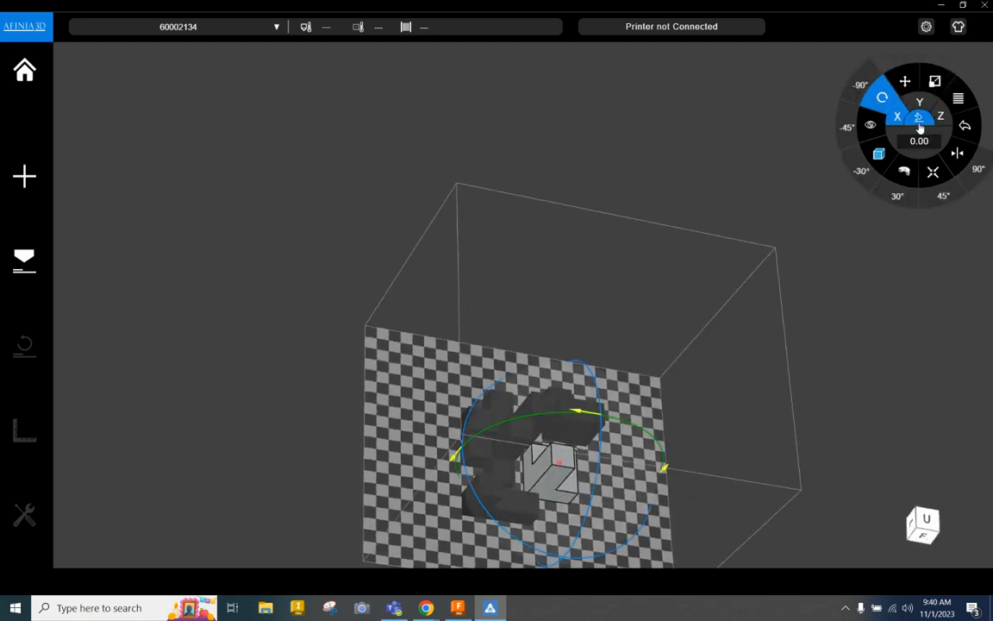
pyautogui.click(919, 126)
pyautogui.click(573, 434)
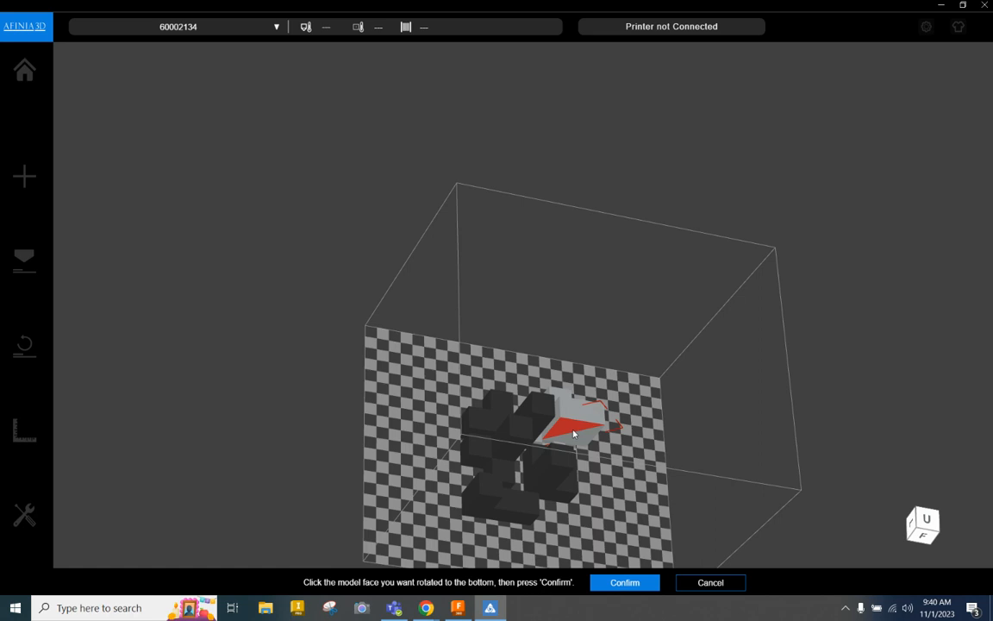
pyautogui.click(624, 582)
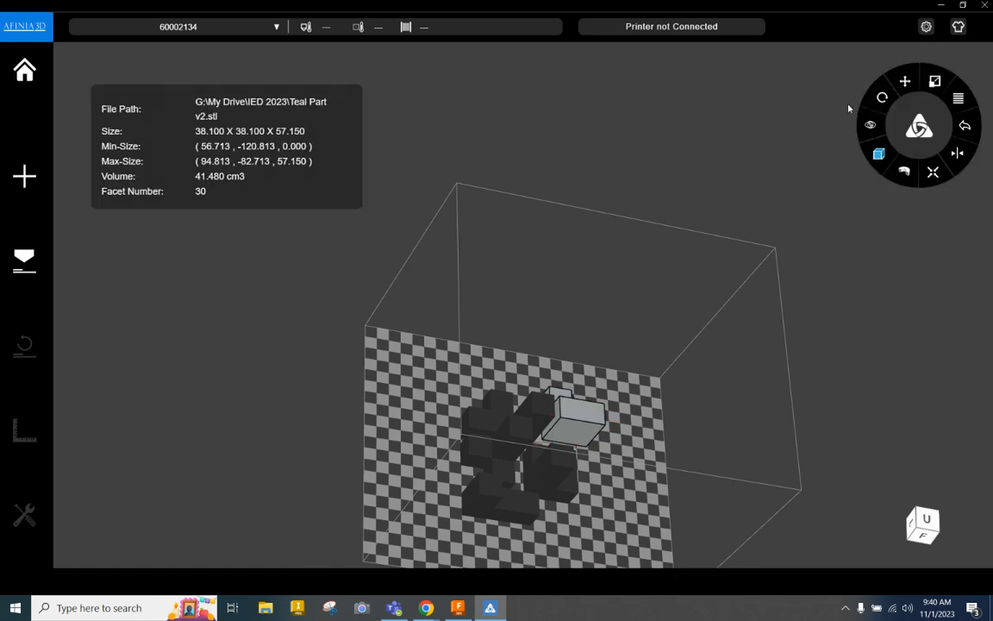
pyautogui.click(880, 100)
pyautogui.click(919, 125)
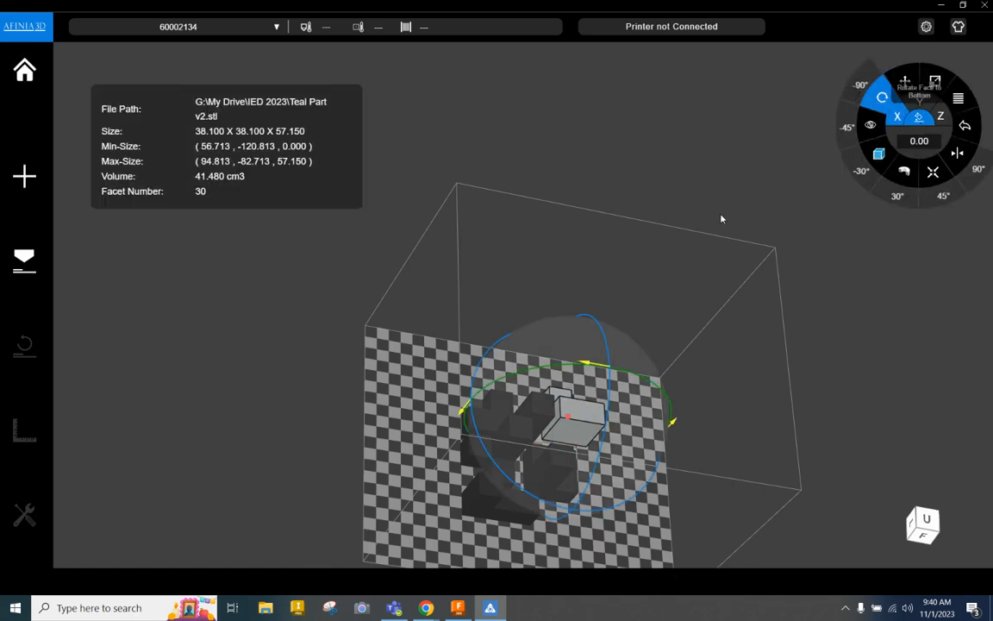
pyautogui.click(584, 438)
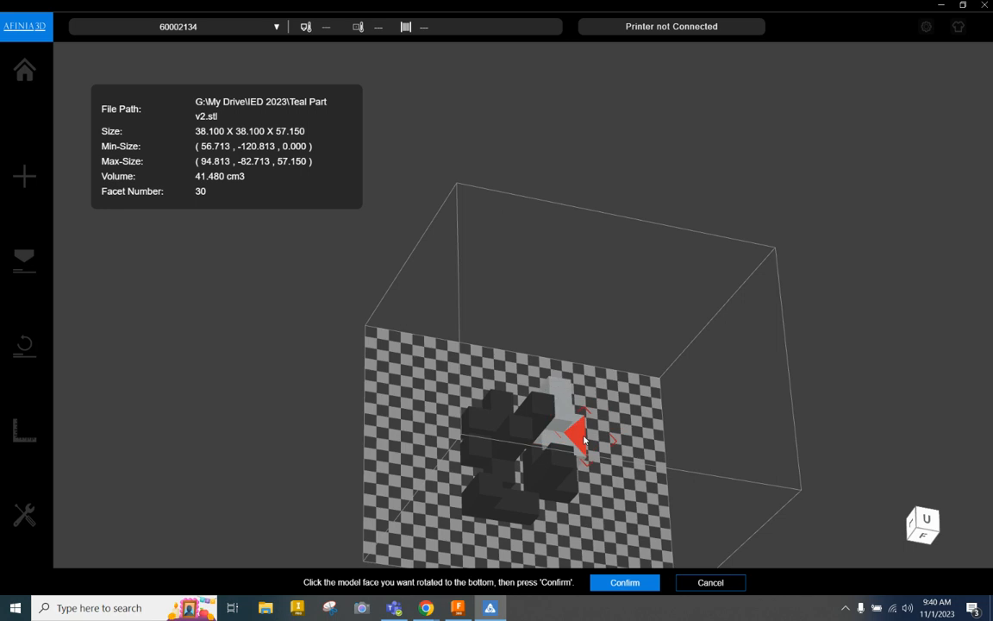
pyautogui.click(602, 582)
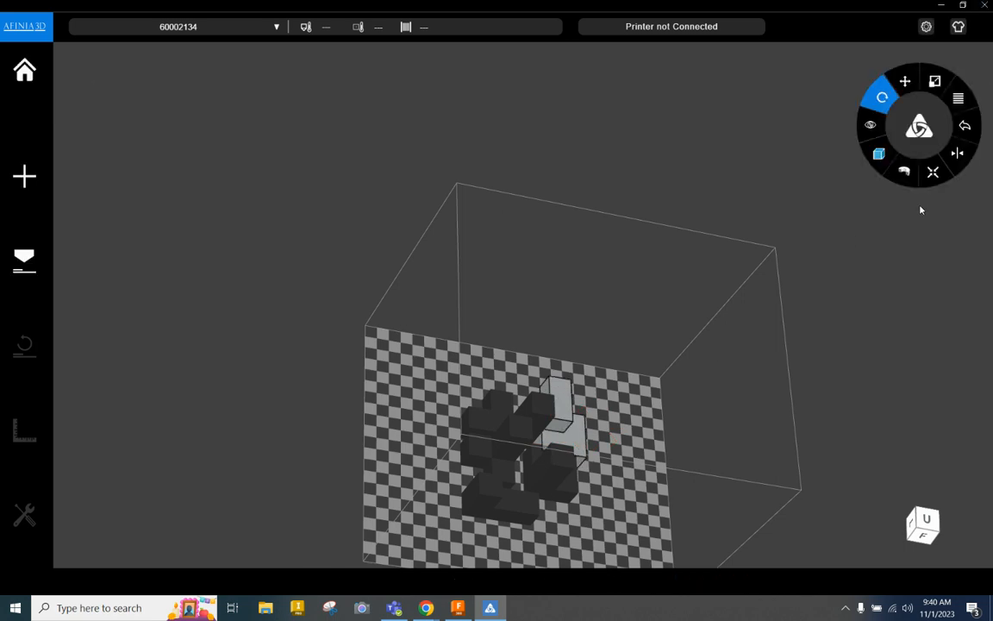
# Automatically arrange all the puzzle parts on the build plate.
pyautogui.moveTo(572, 461); pyautogui.dragTo(543, 422)
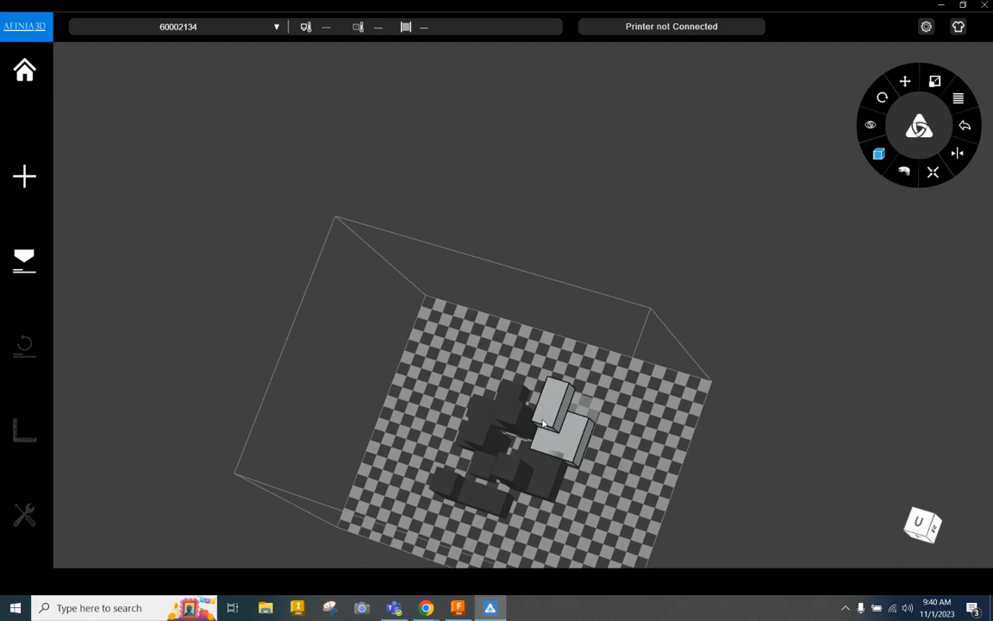
pyautogui.click(935, 175)
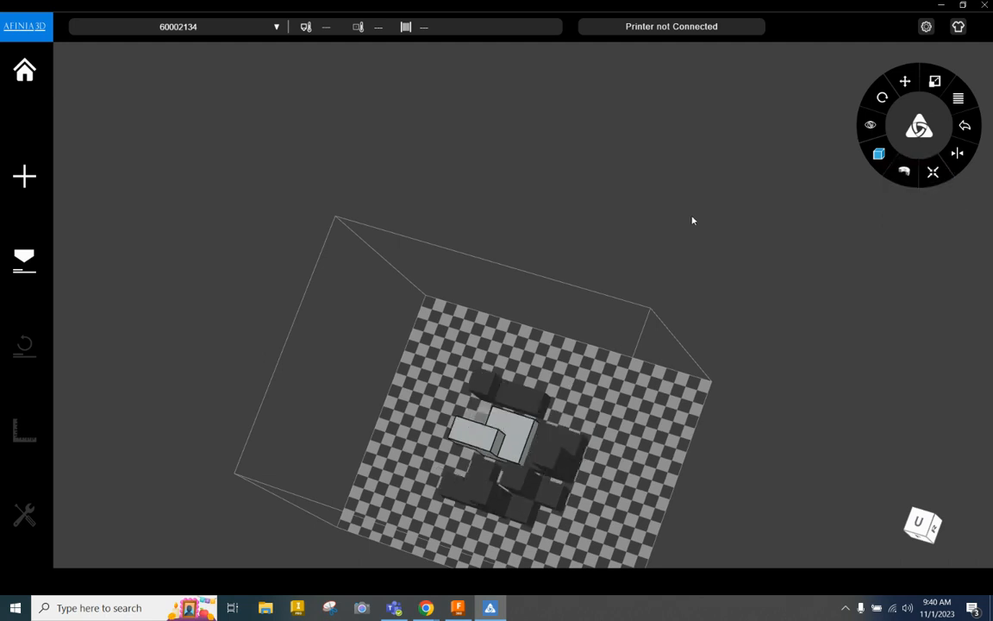
pyautogui.moveTo(524, 528); pyautogui.dragTo(563, 436)
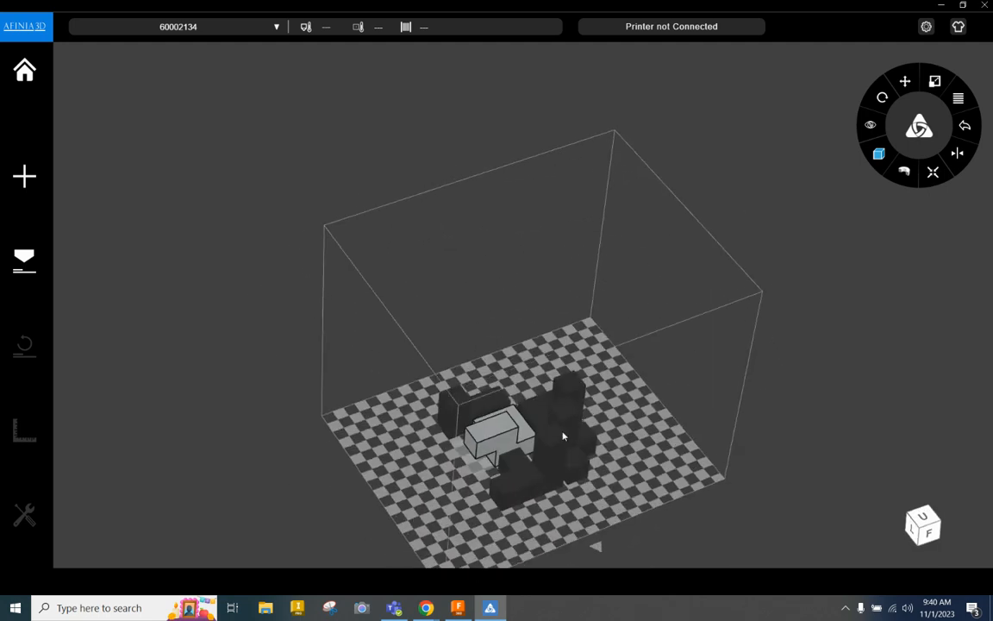
# Select all five parts on the build plate and start saving them as one model file.
pyautogui.click(959, 98)
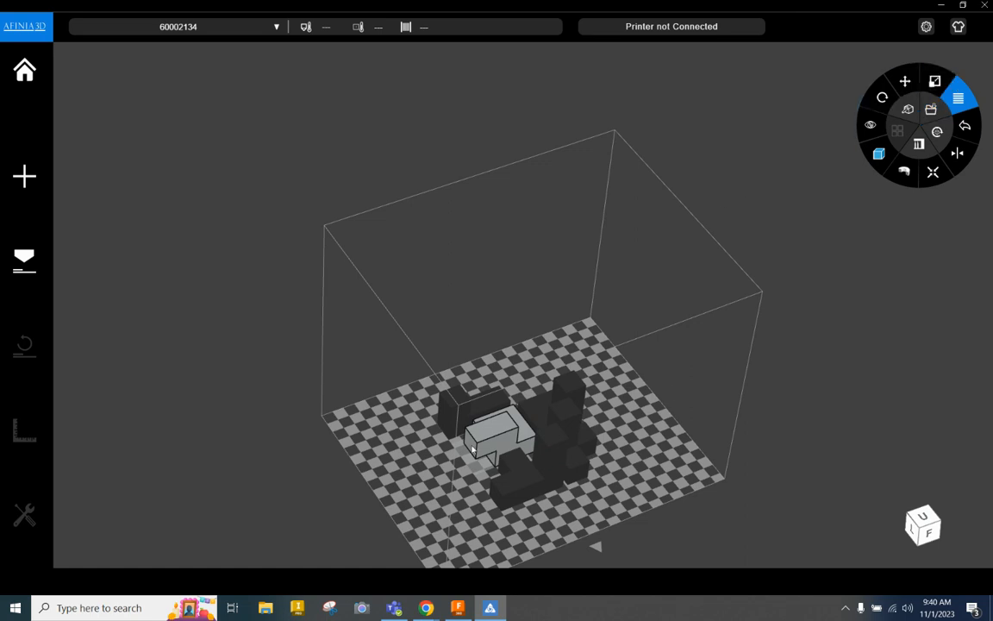
pyautogui.rightClick(521, 470)
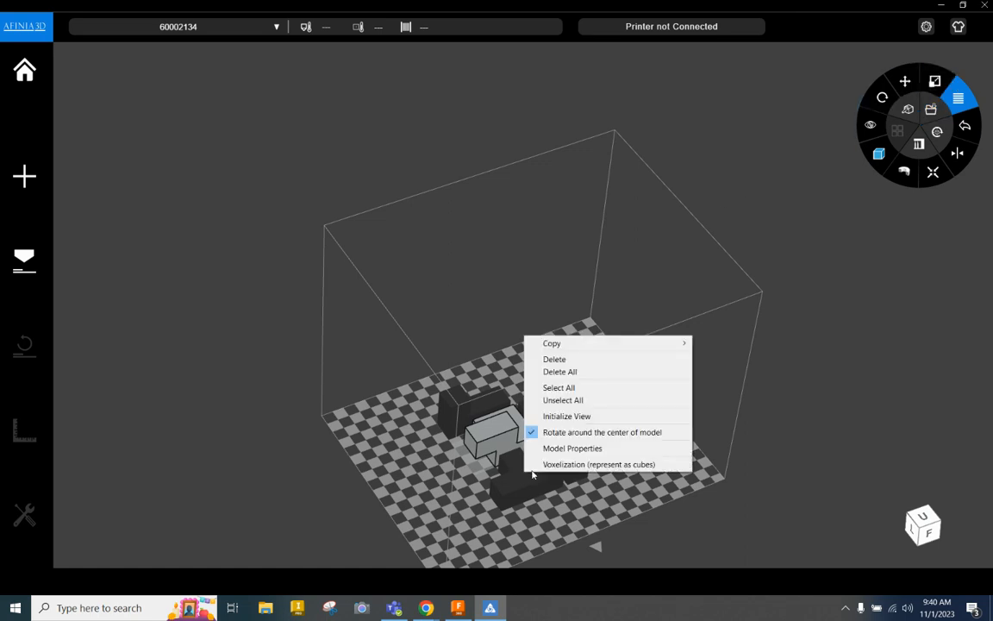
pyautogui.click(556, 387)
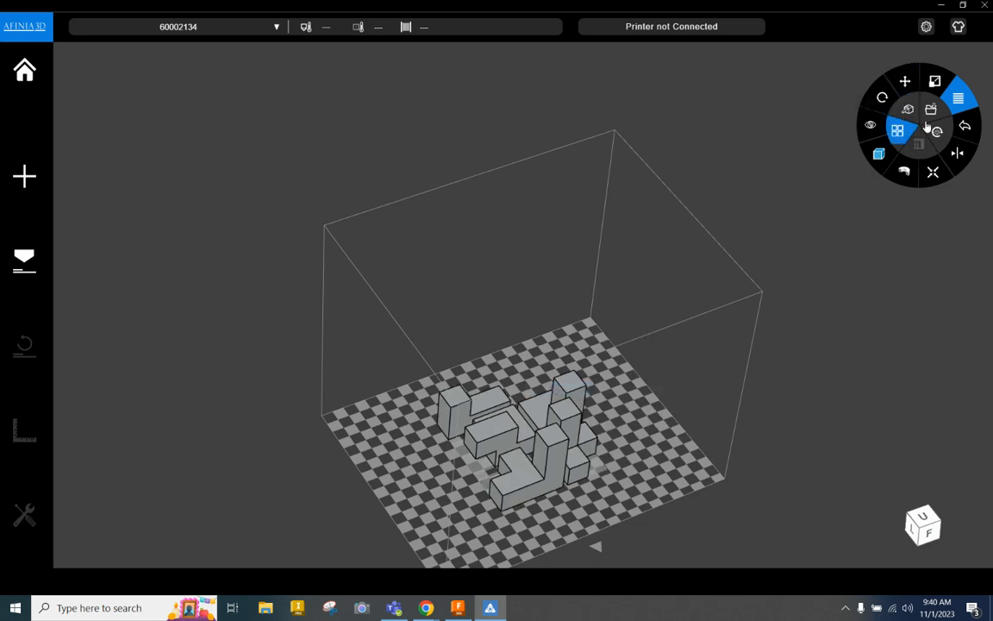
pyautogui.click(928, 115)
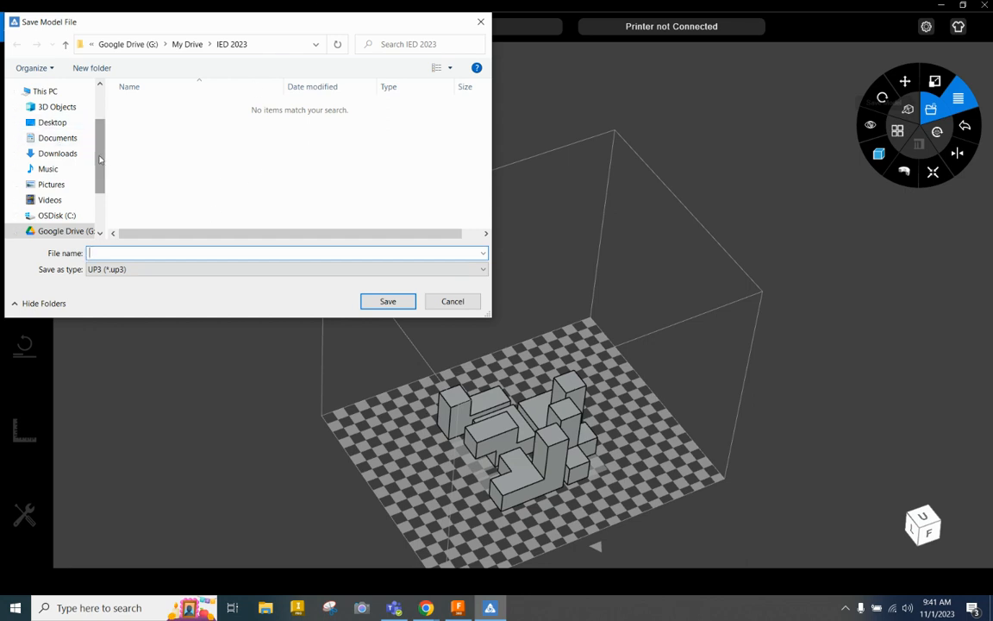
# Save the model file as "all 5 parts" in UP3 format in My Drive's IED 2023 folder on Google Drive (G:).
pyautogui.click(61, 231)
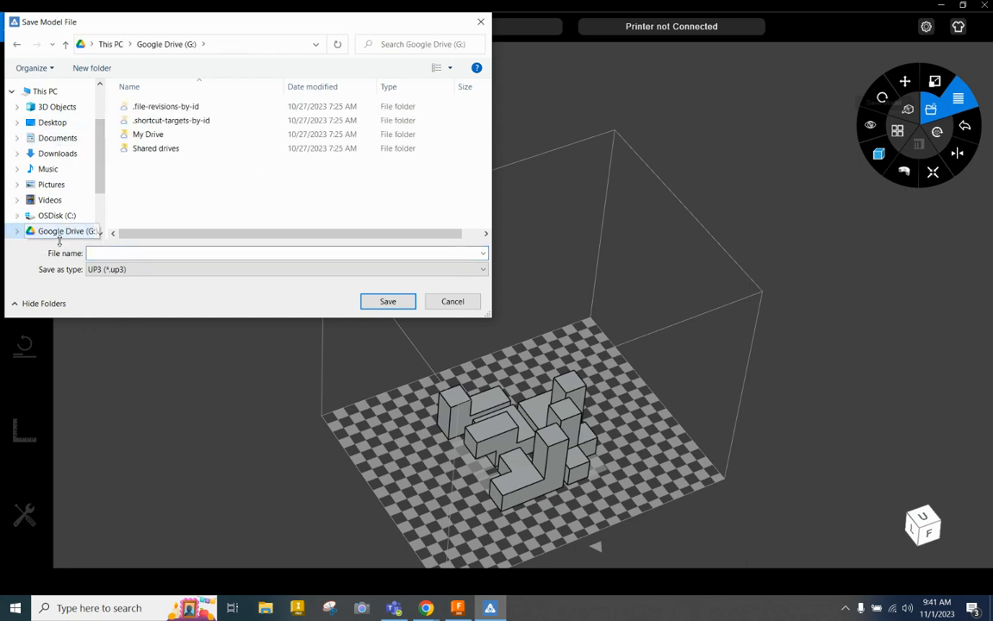
pyautogui.doubleClick(137, 137)
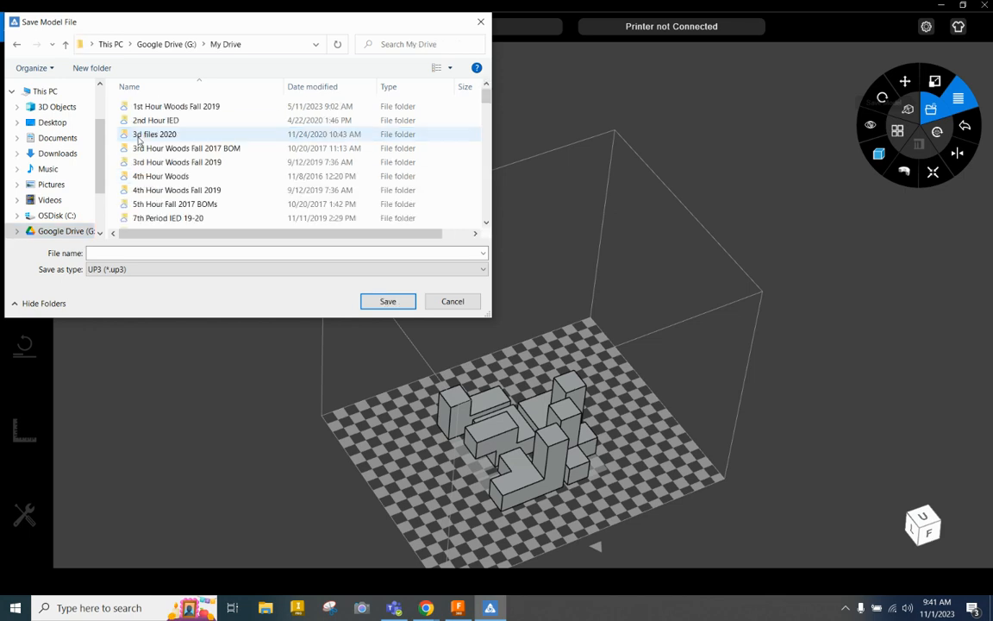
pyautogui.moveTo(486, 99); pyautogui.dragTo(485, 141)
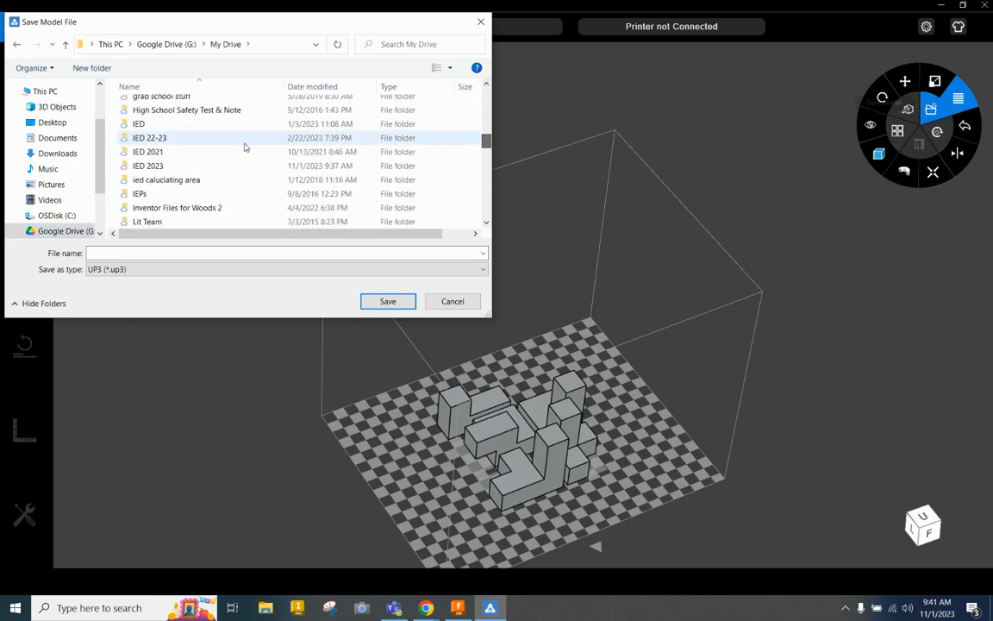
pyautogui.doubleClick(213, 167)
pyautogui.click(117, 251)
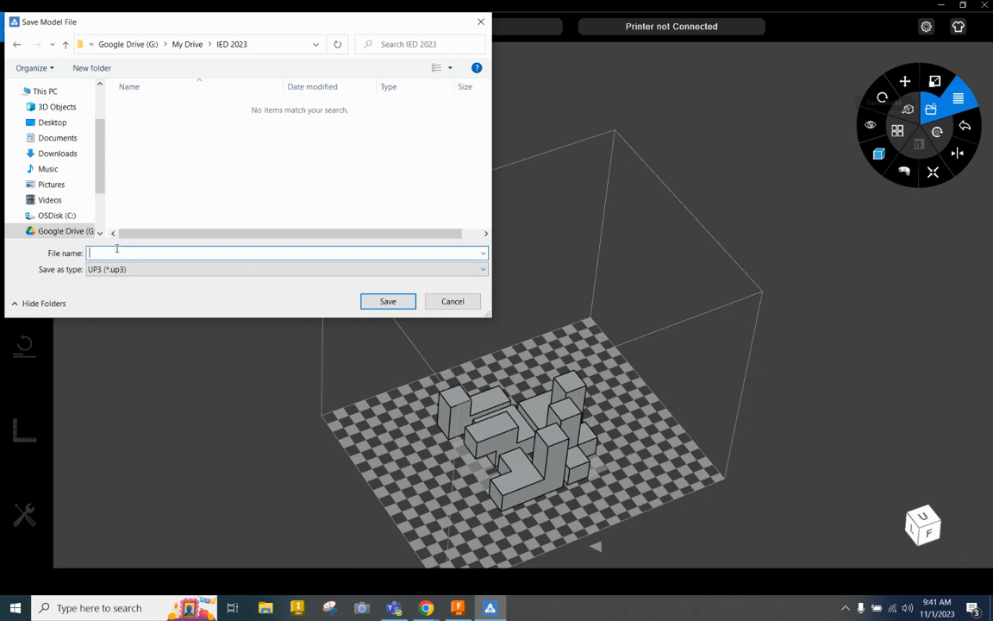
pyautogui.write('all 5 parts')
pyautogui.click(124, 274)
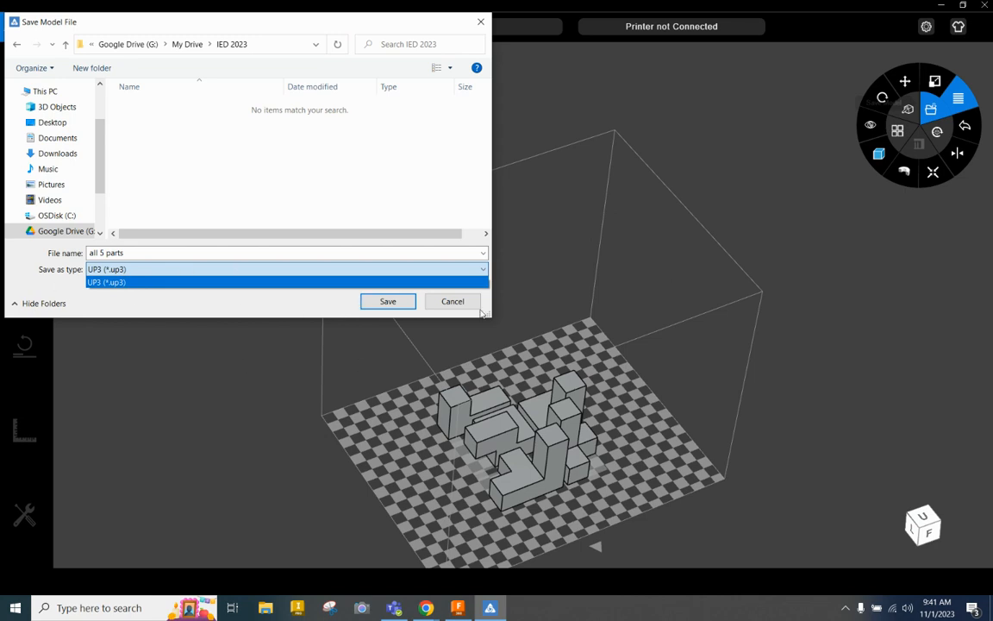
pyautogui.click(388, 301)
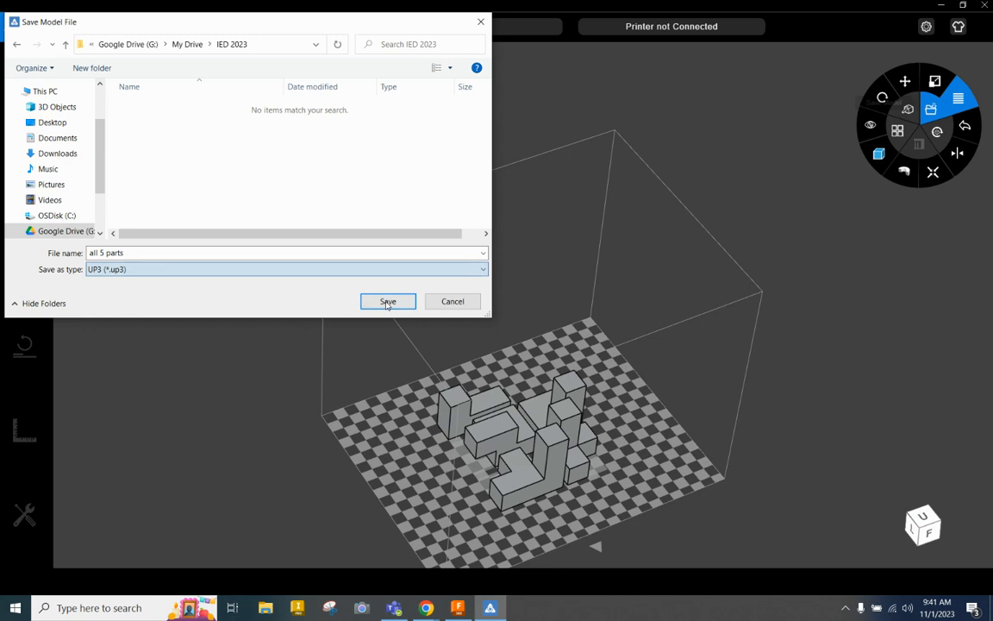
pyautogui.click(396, 302)
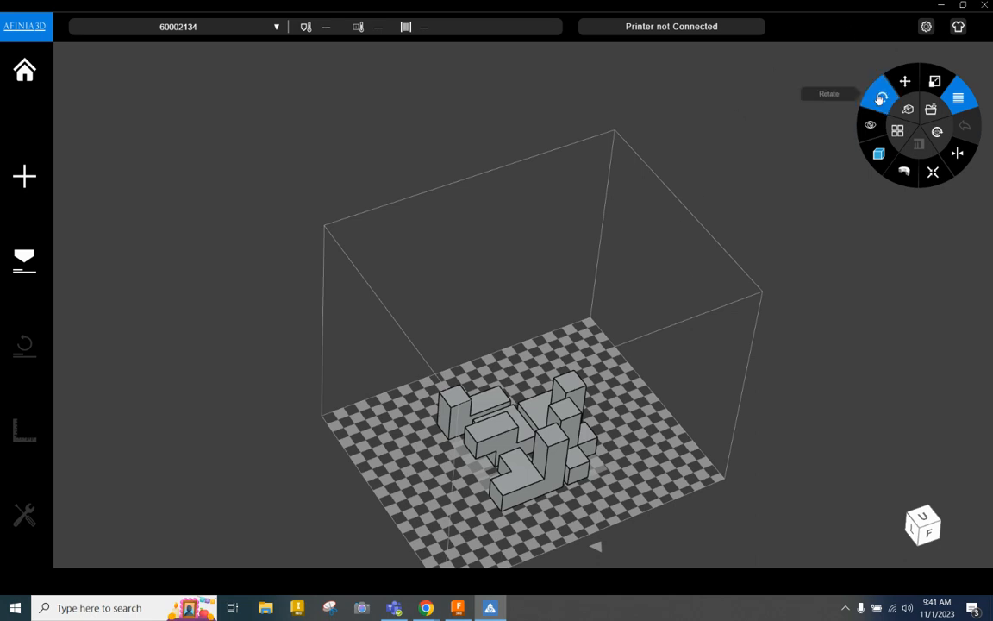
# Rotate a different face of the Teal Part to the bottom and automatically arrange all the parts again.
pyautogui.click(882, 98)
pyautogui.click(918, 120)
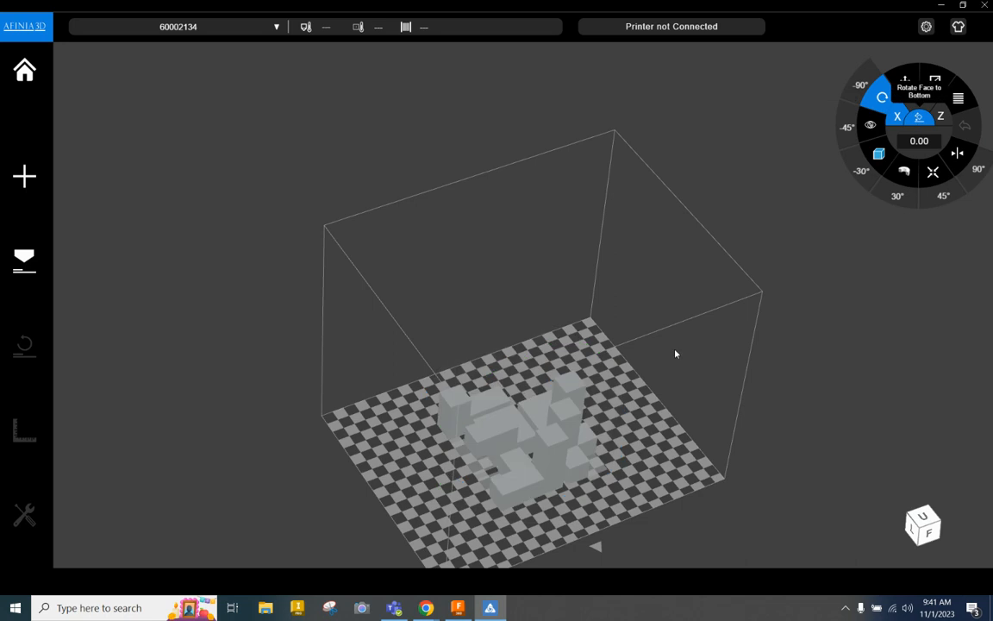
pyautogui.click(498, 444)
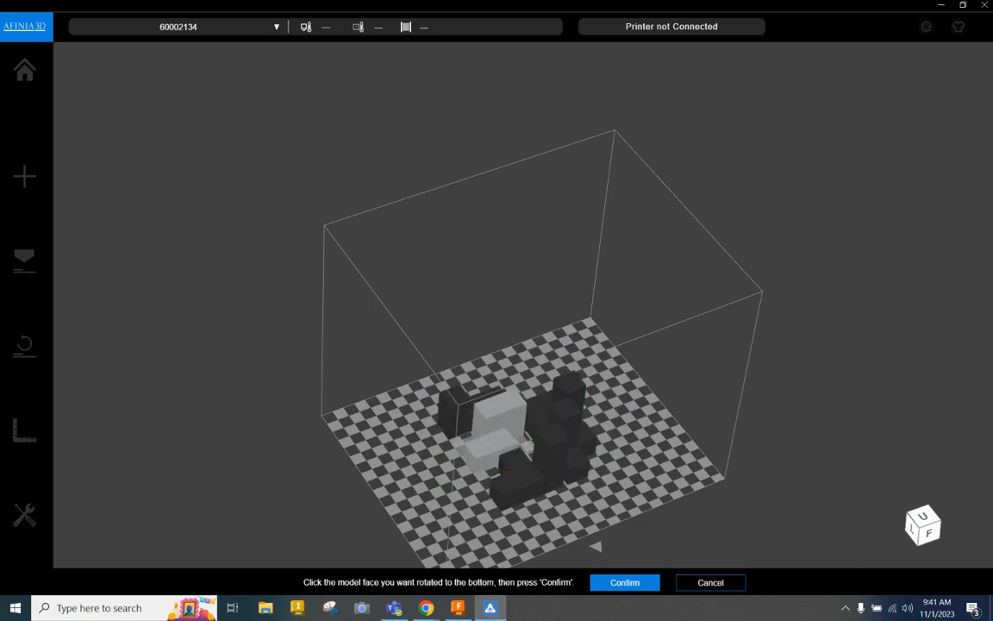
pyautogui.click(646, 584)
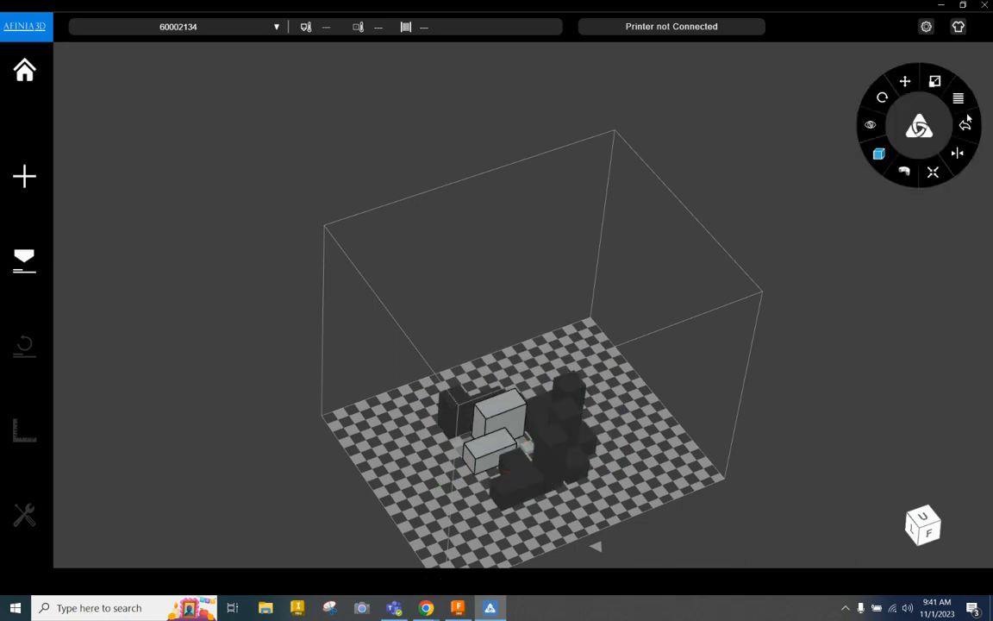
pyautogui.click(930, 174)
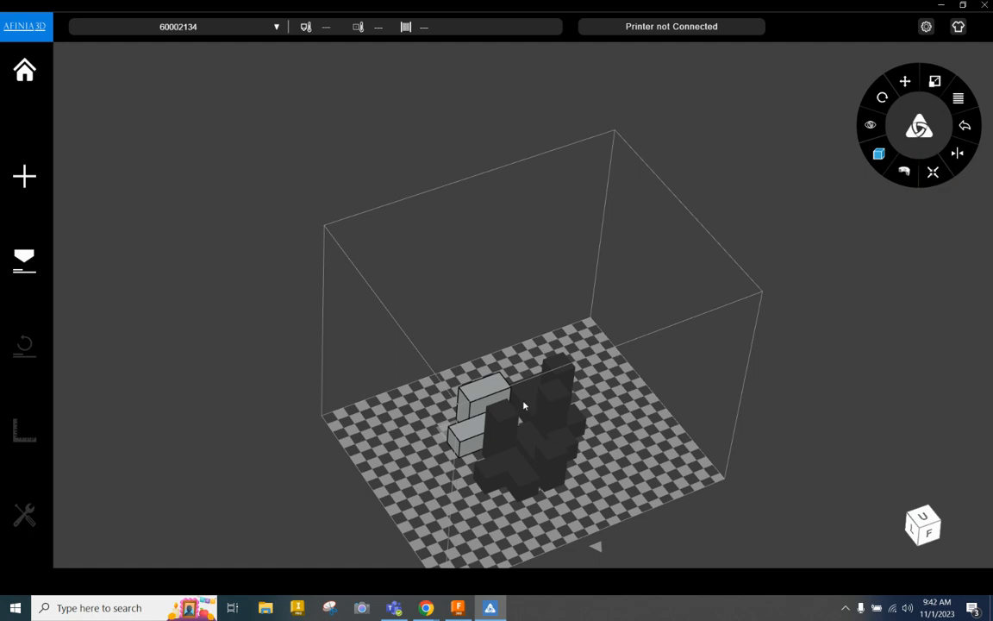
# Select all the parts on the build plate and save them over the existing "all 5 parts.up3" model file in the IED 2023 folder.
pyautogui.rightClick(533, 429)
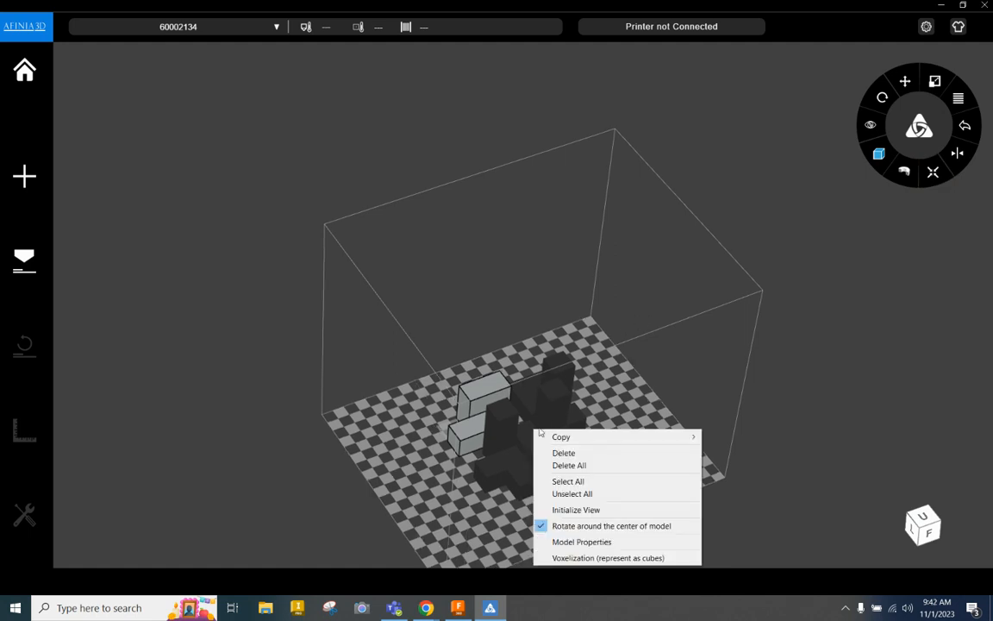
pyautogui.click(568, 481)
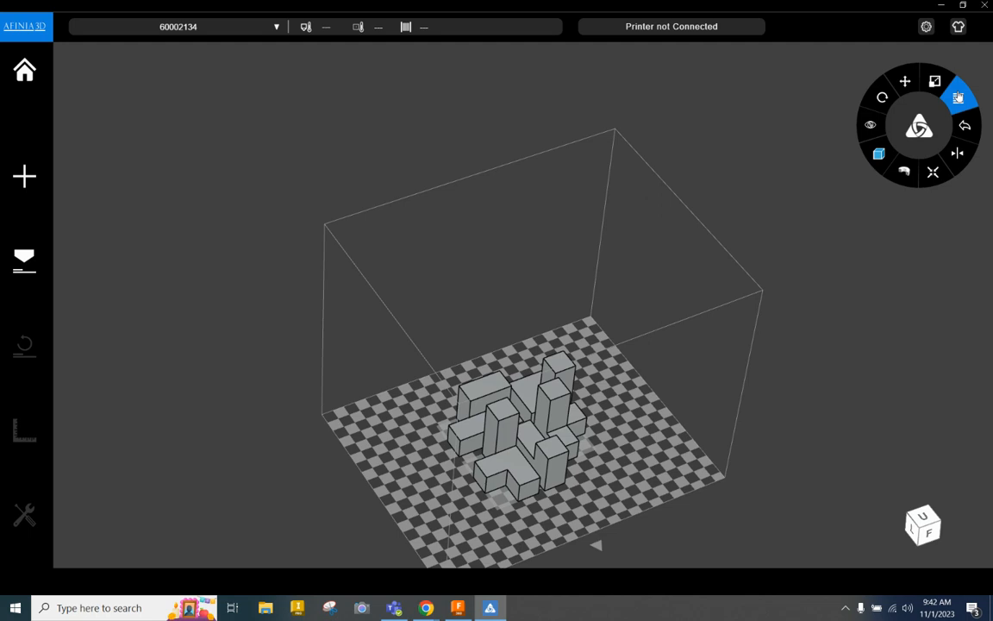
pyautogui.click(957, 98)
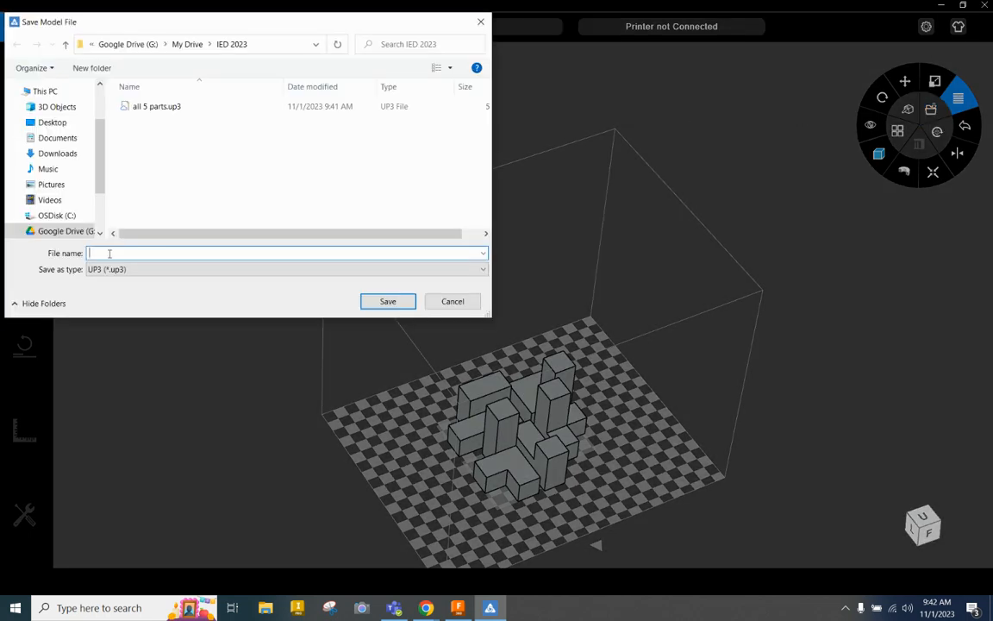
pyautogui.click(147, 106)
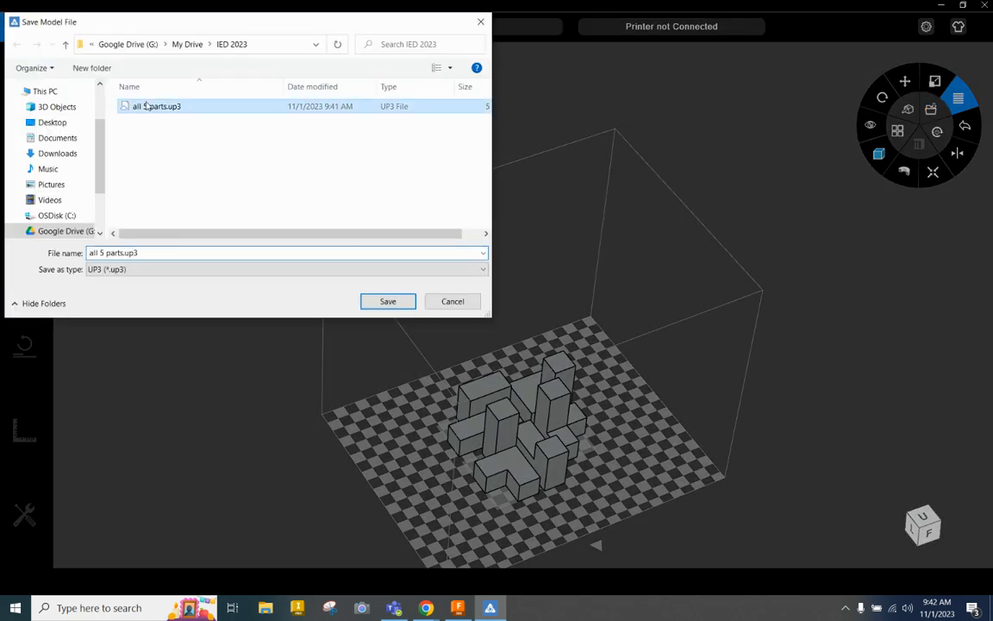
pyautogui.click(384, 301)
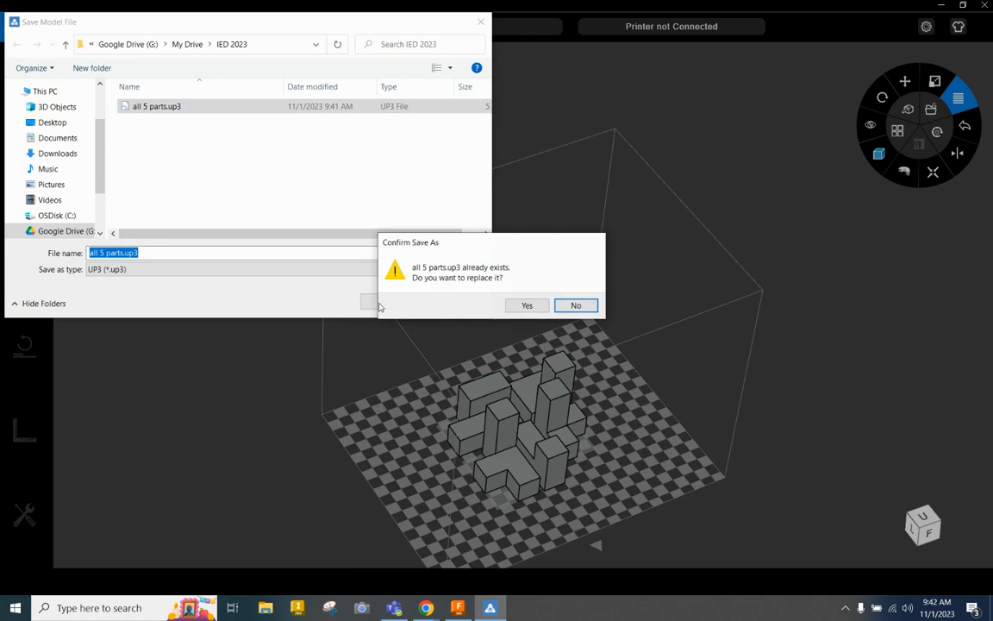
pyautogui.click(527, 306)
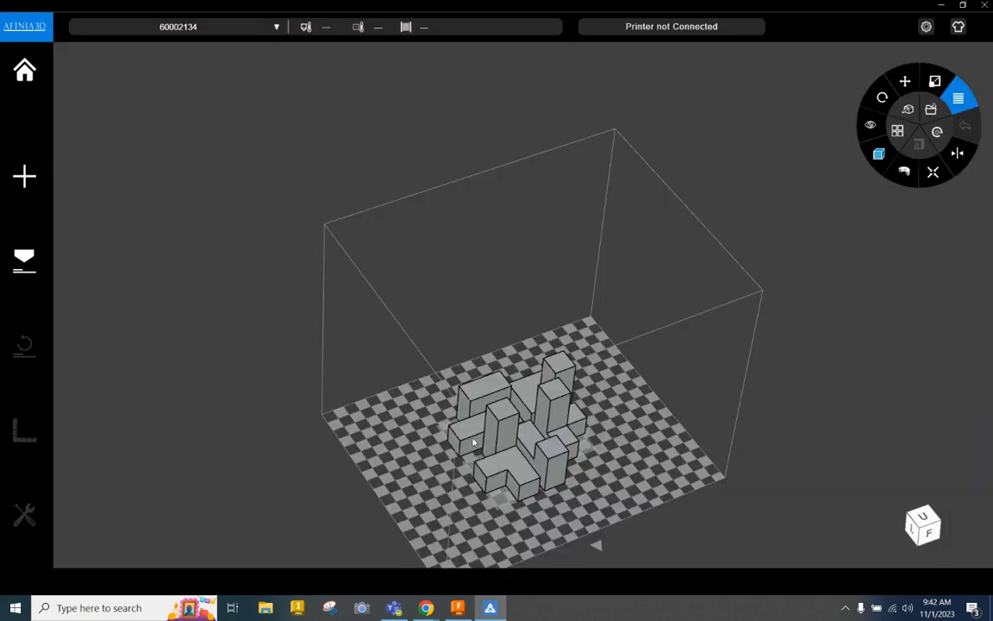
# Reset to the free view and look at the arranged parts on the build plate from directly above.
pyautogui.click(869, 125)
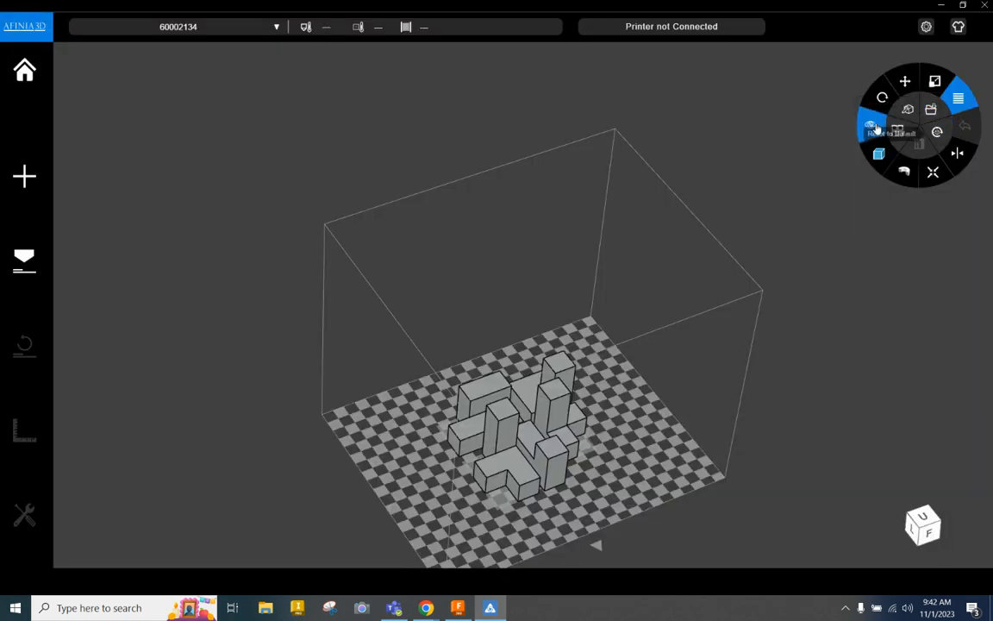
pyautogui.click(918, 126)
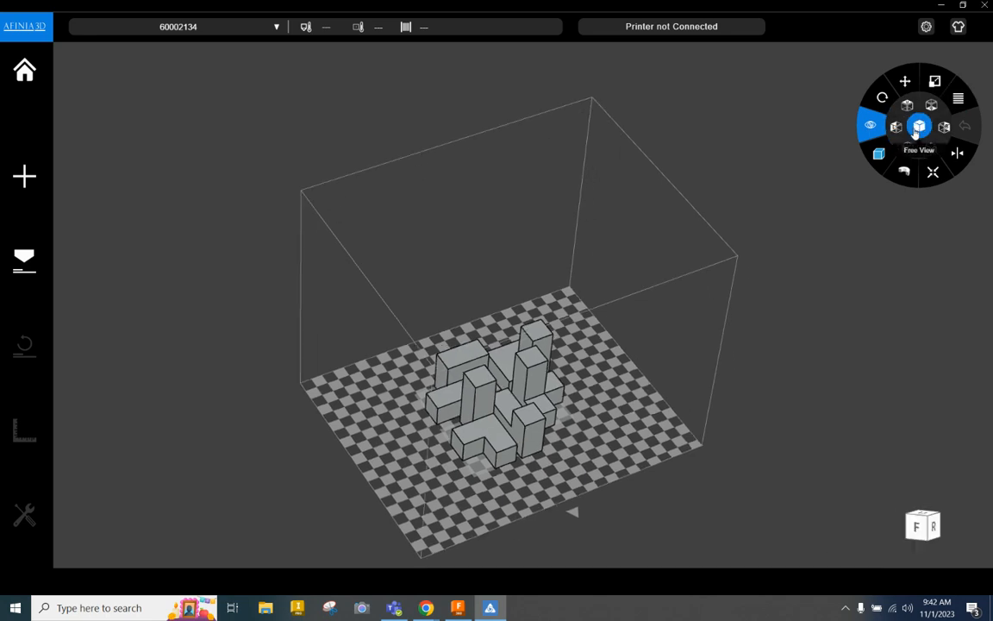
pyautogui.click(906, 107)
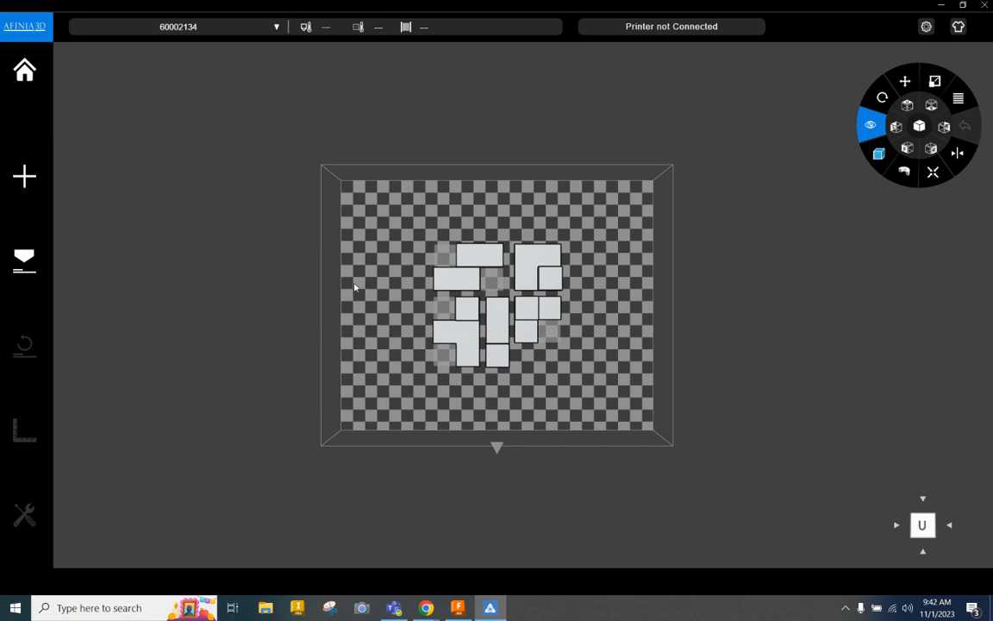
pyautogui.moveTo(394, 608)
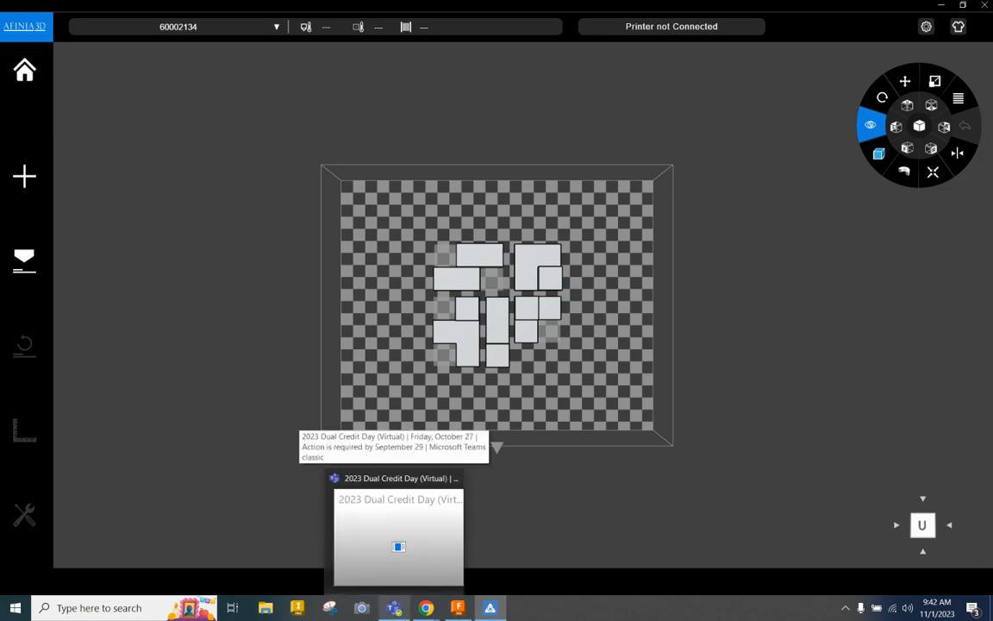